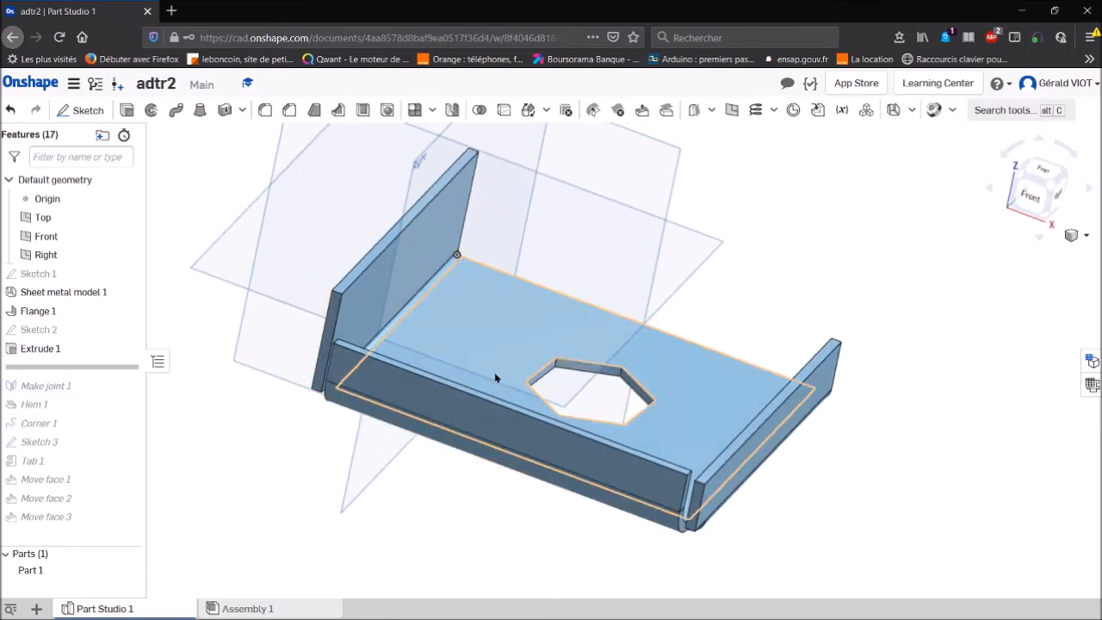
Roll the feature history forward to include Make joint 1.
right_click_drag(760, 460, 735, 477)
scroll(686, 492, "up", 2)
scroll(684, 489, "up", 2)
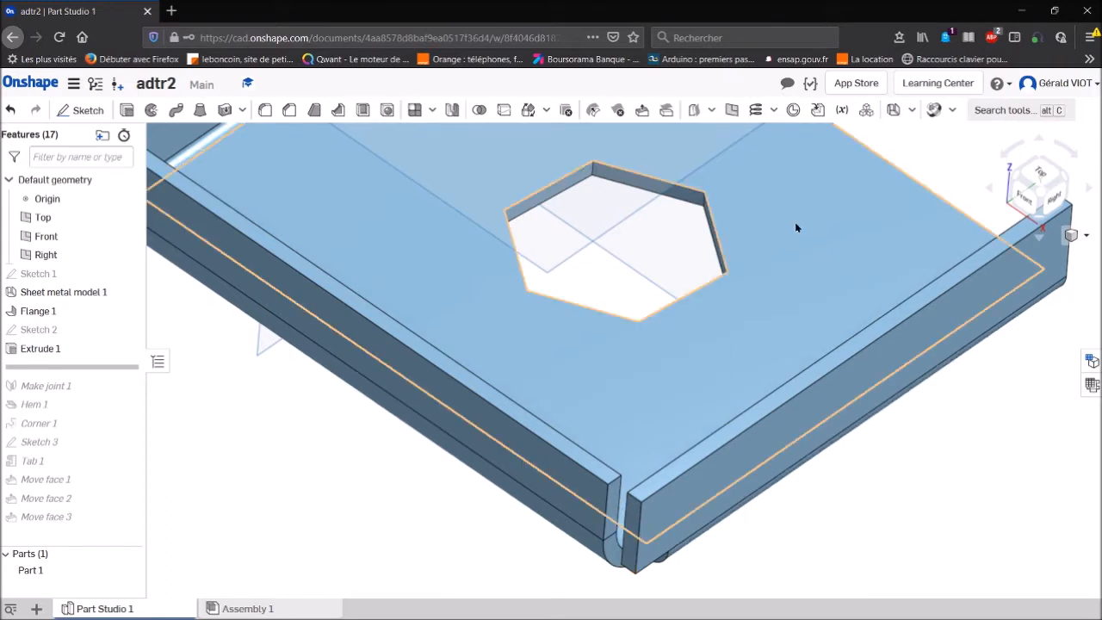
left_click(912, 110)
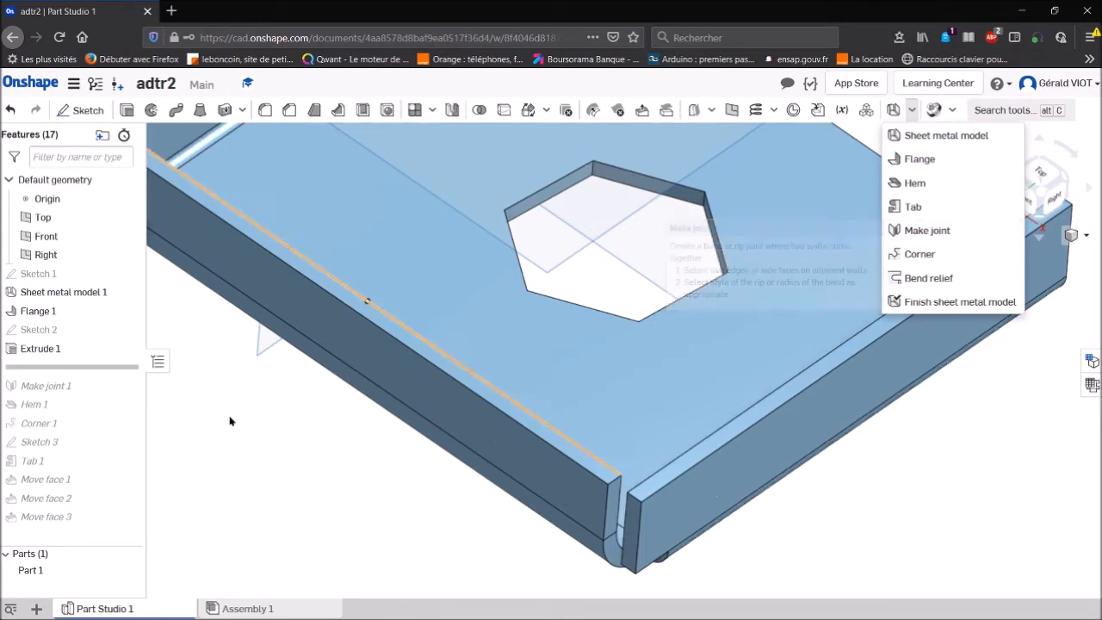
left_click(106, 372)
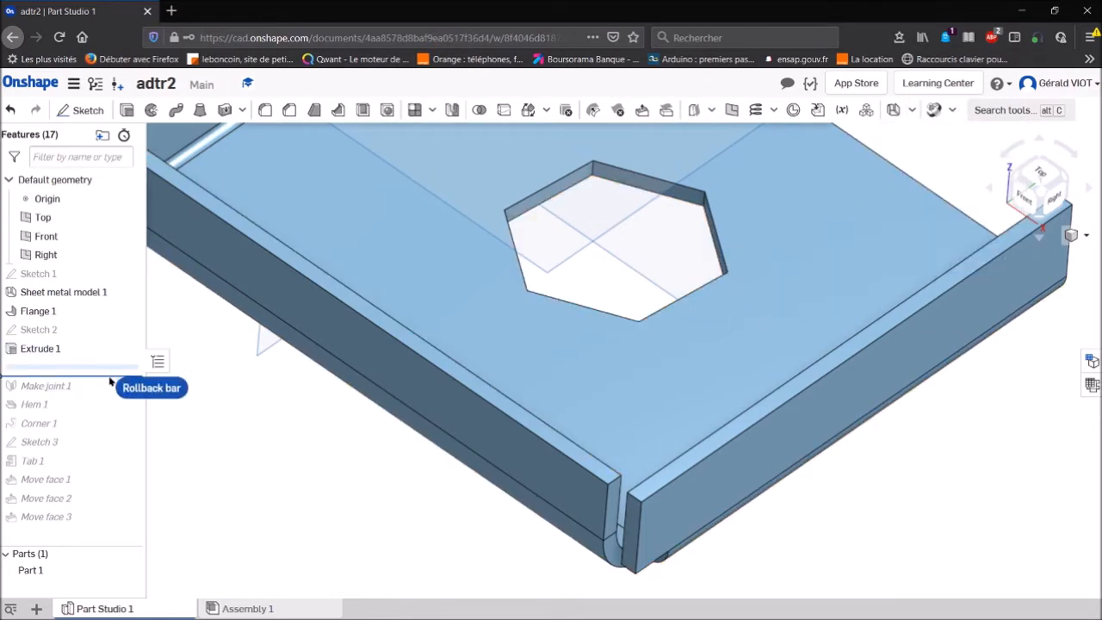
left_click_drag(111, 401, 113, 399)
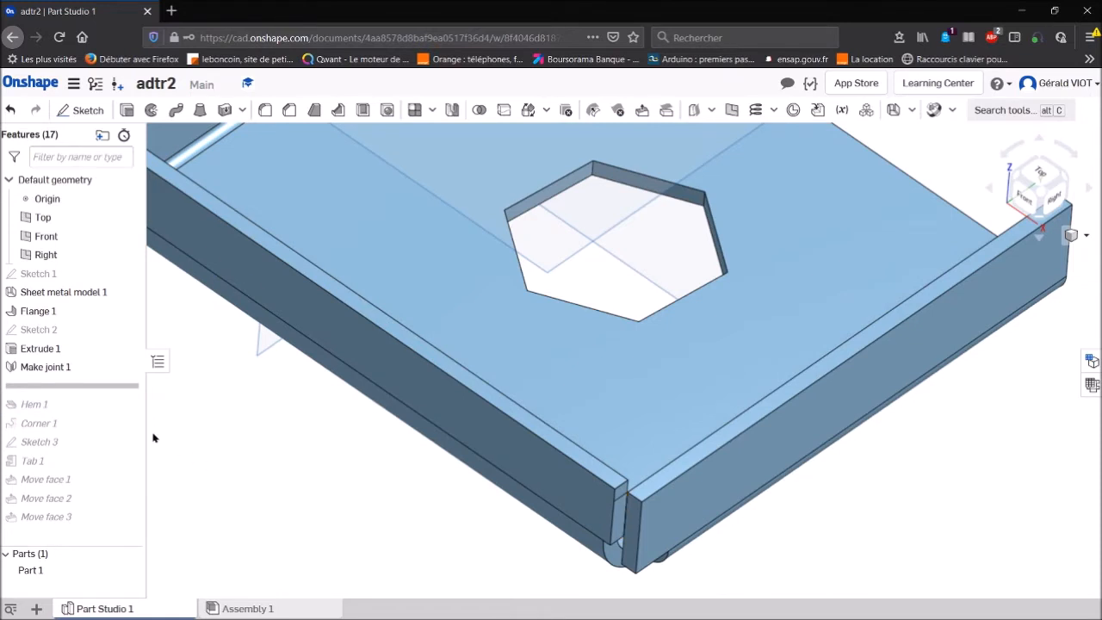
Edit Make joint 1 and try the Bend joint type with the model bend radius at the flange corner.
right_click(60, 369)
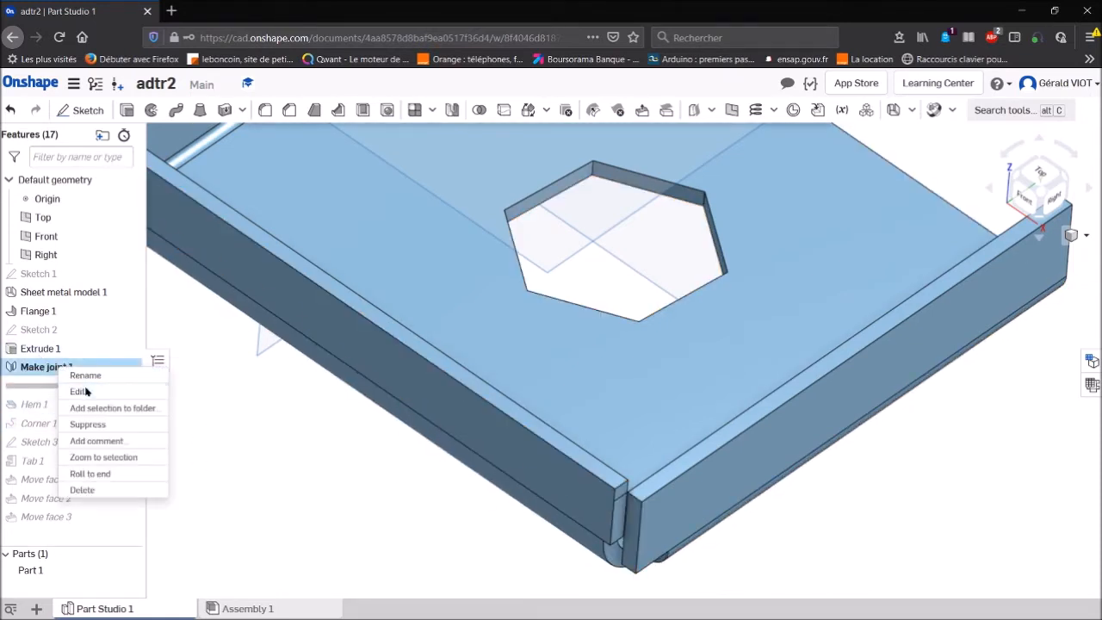
left_click(80, 392)
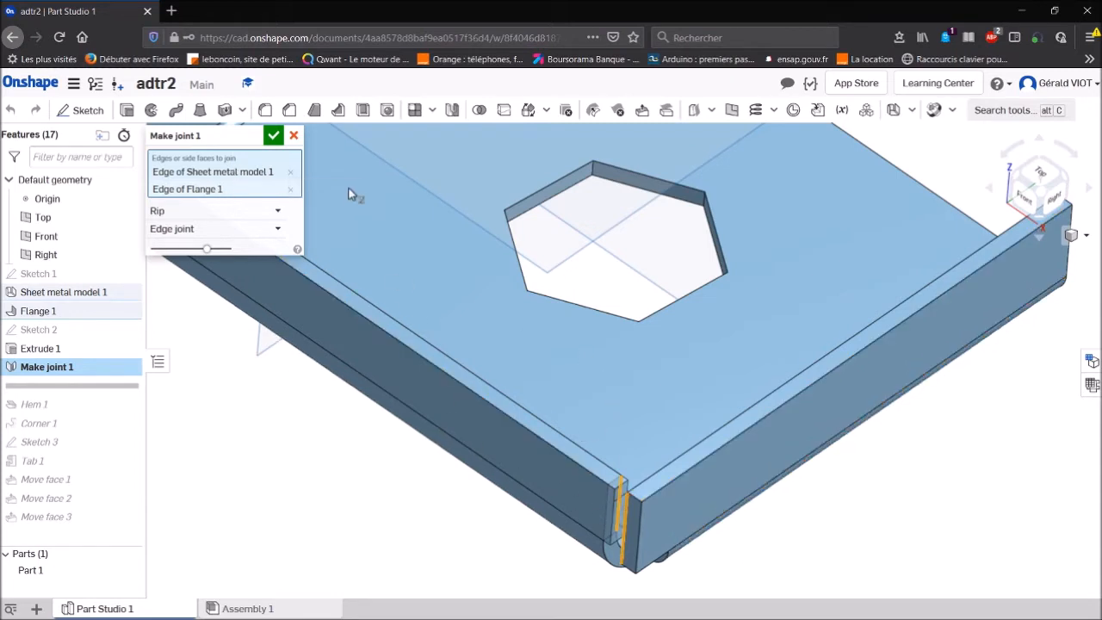
left_click(275, 213)
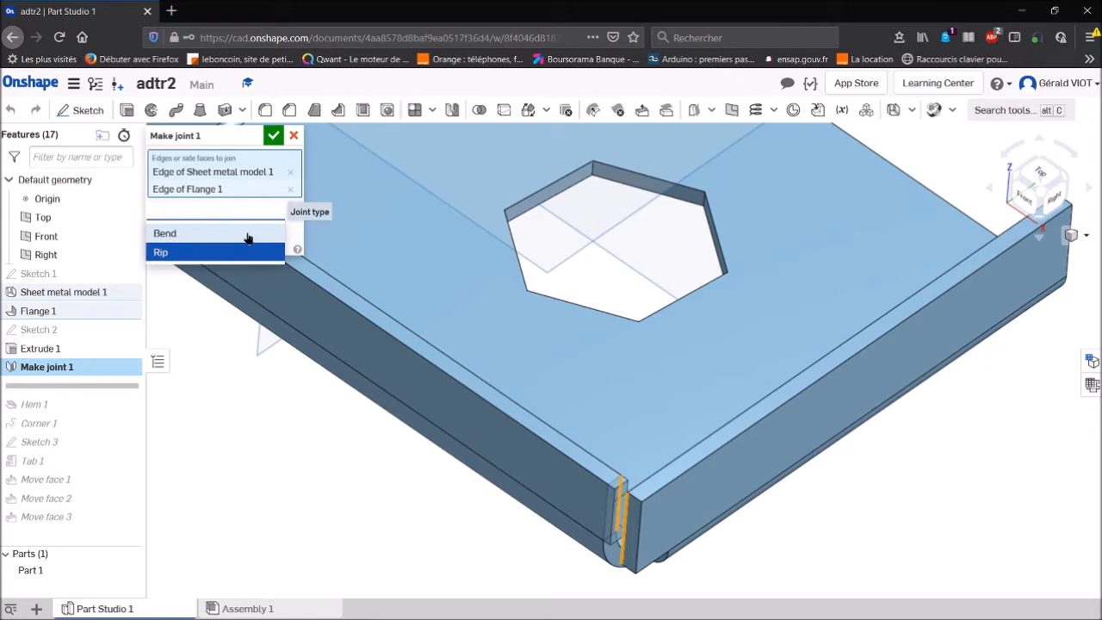
left_click(247, 236)
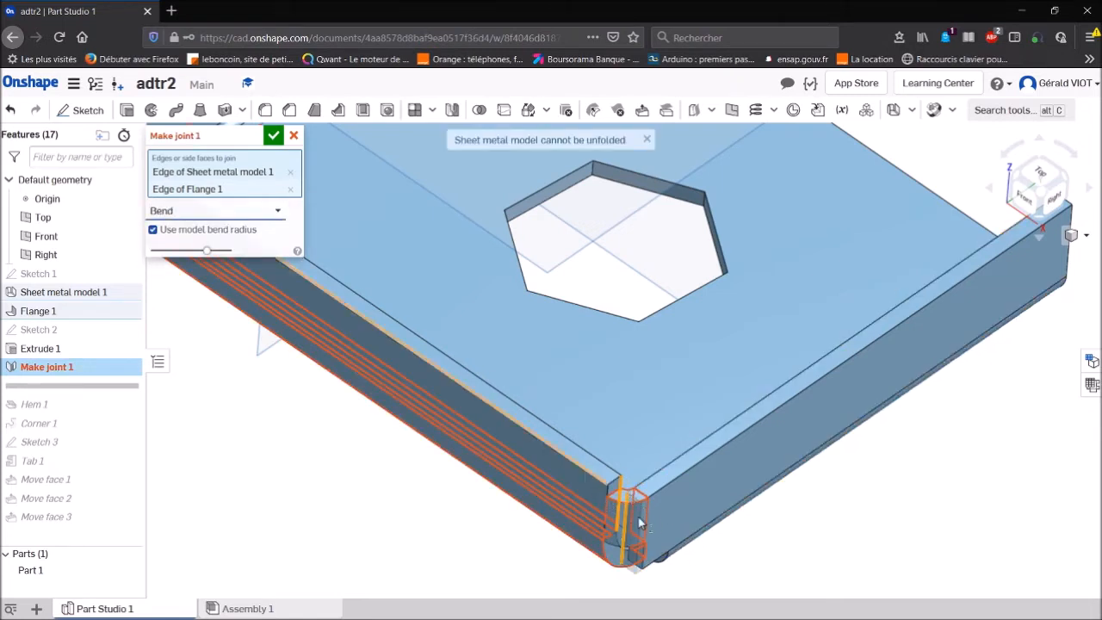
scroll(606, 498, "up", 5)
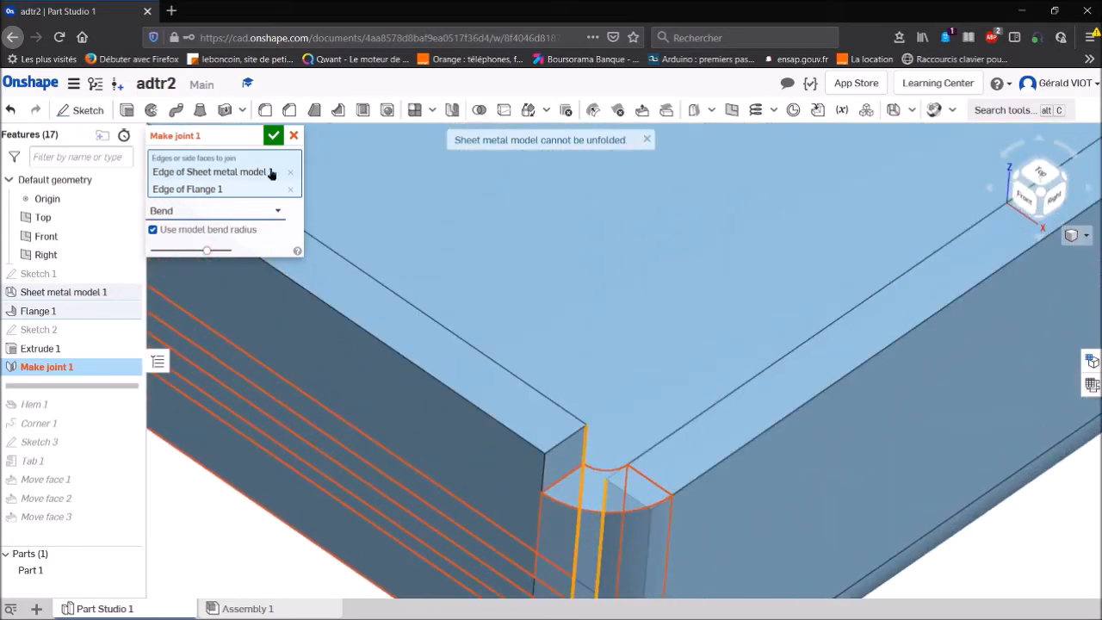
left_click(273, 135)
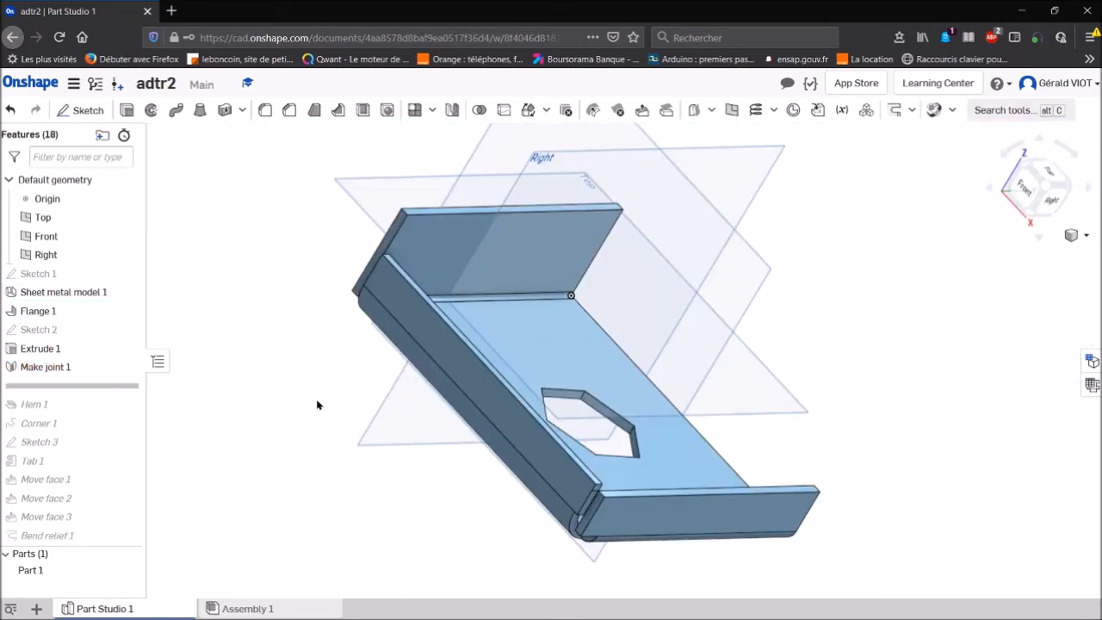
Roll the feature history forward to include Hem 1.
right_click_drag(317, 400, 514, 555)
right_click_drag(600, 533, 583, 514)
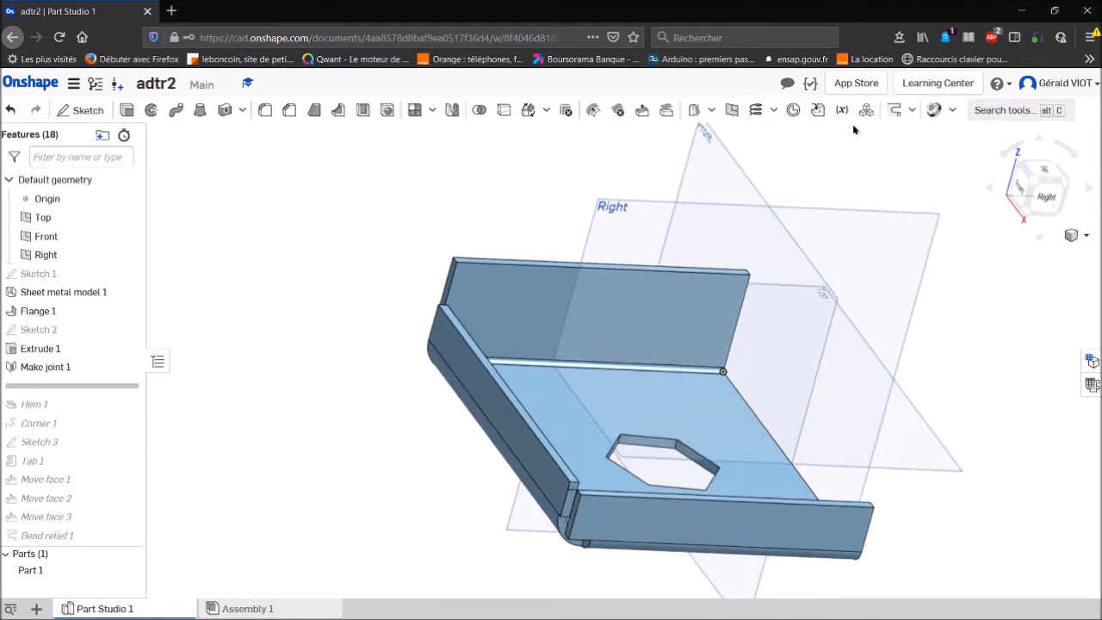
left_click(912, 111)
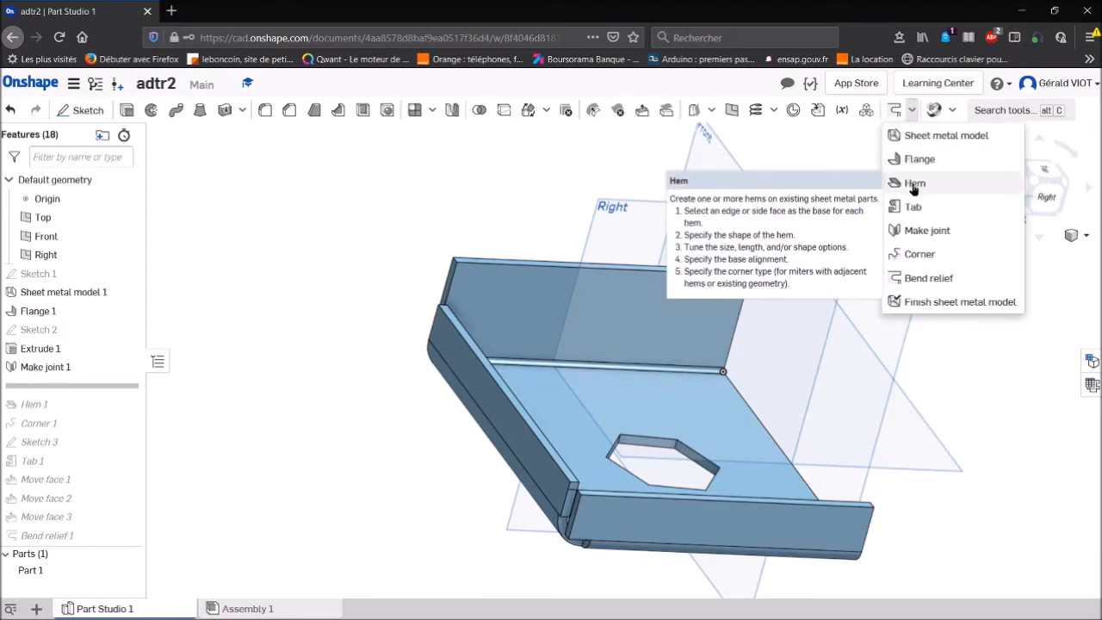
left_click_drag(115, 388, 117, 413)
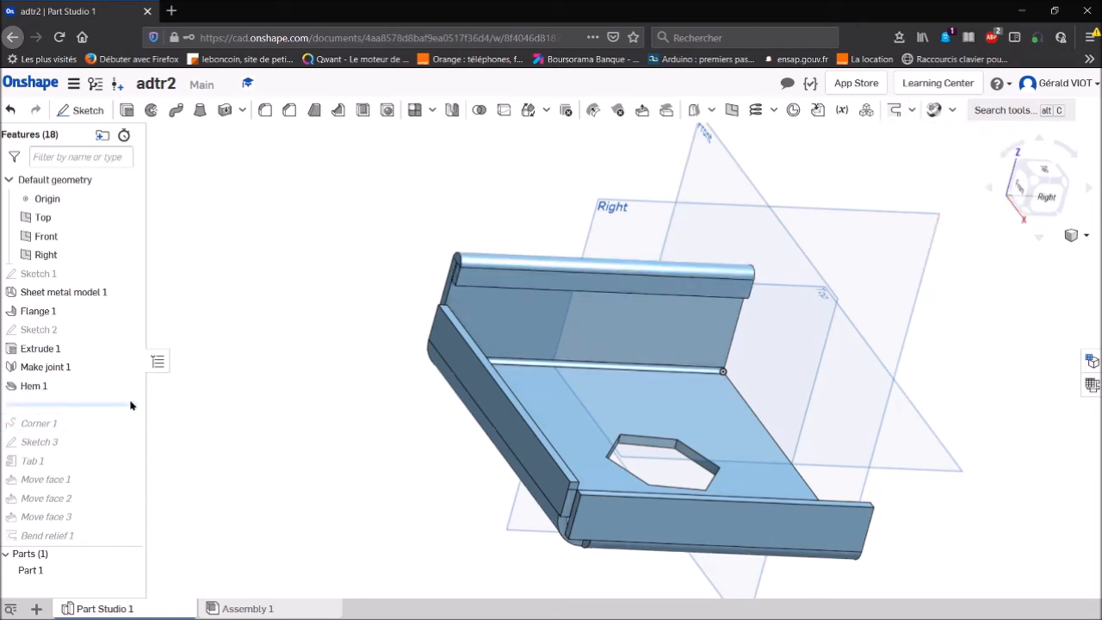
Try the Rolled hem type on Hem 1, return it to Straight and cancel the edit.
right_click_drag(454, 271, 445, 319)
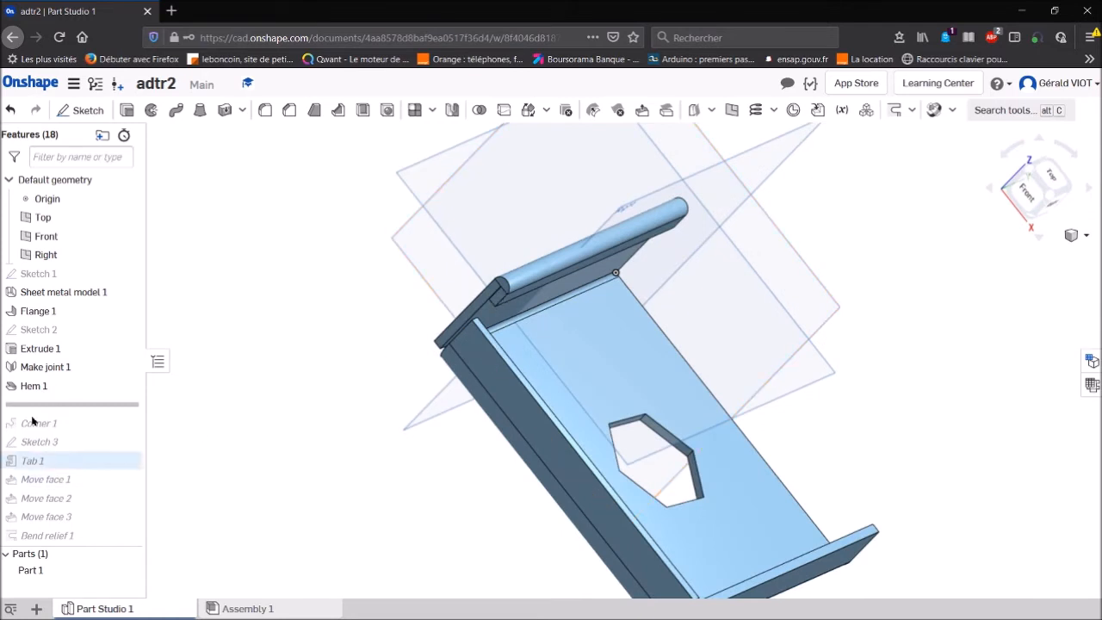
right_click(39, 387)
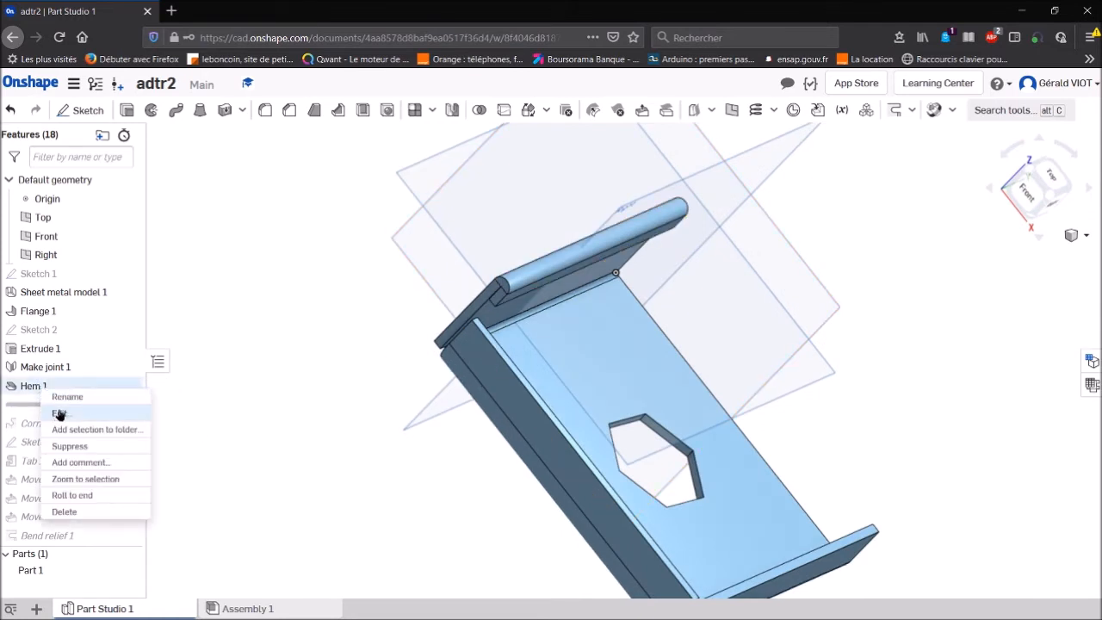
left_click(58, 415)
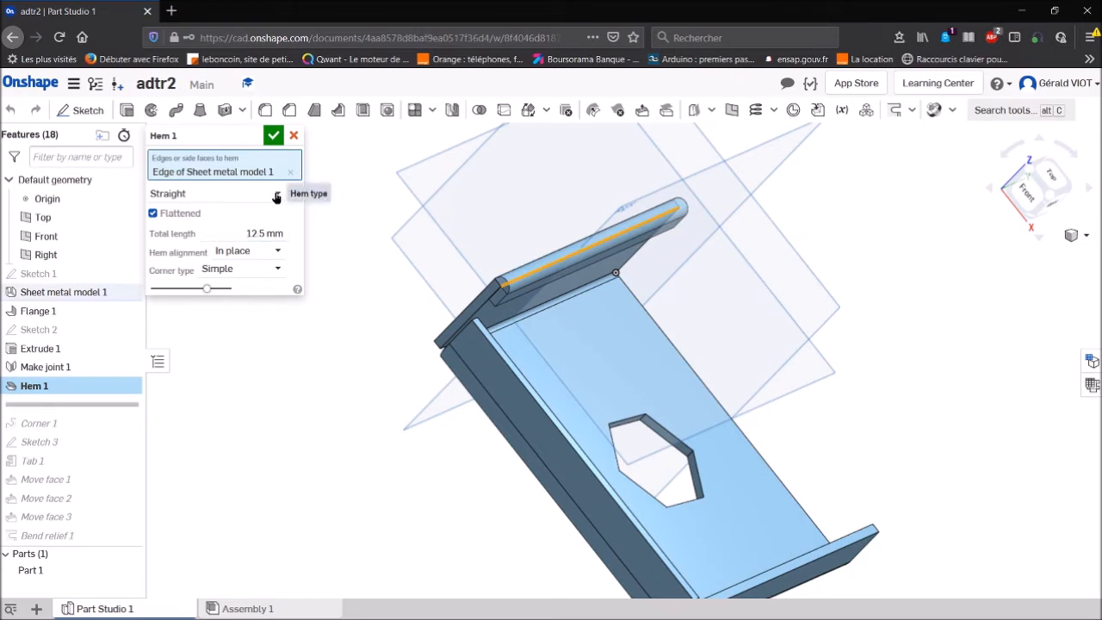
left_click(277, 196)
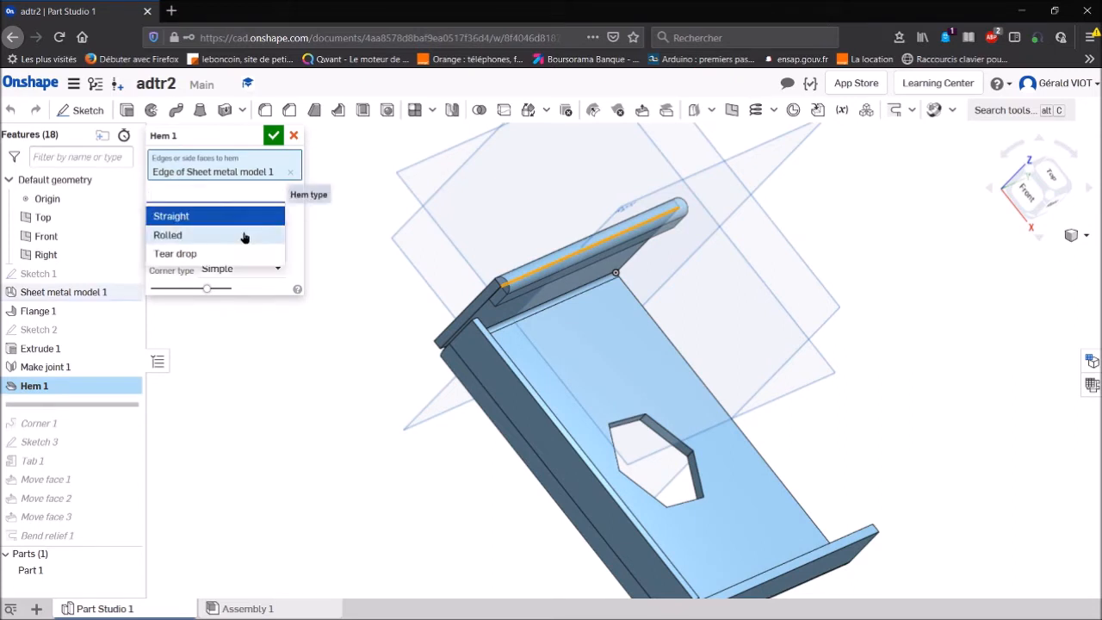
left_click(245, 234)
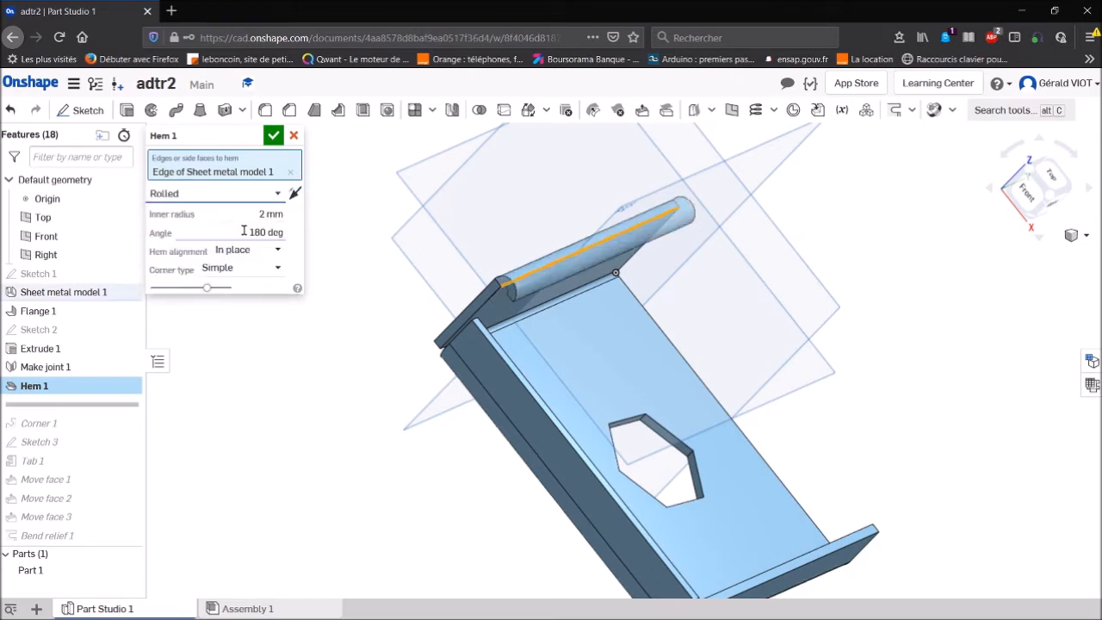
left_click(275, 191)
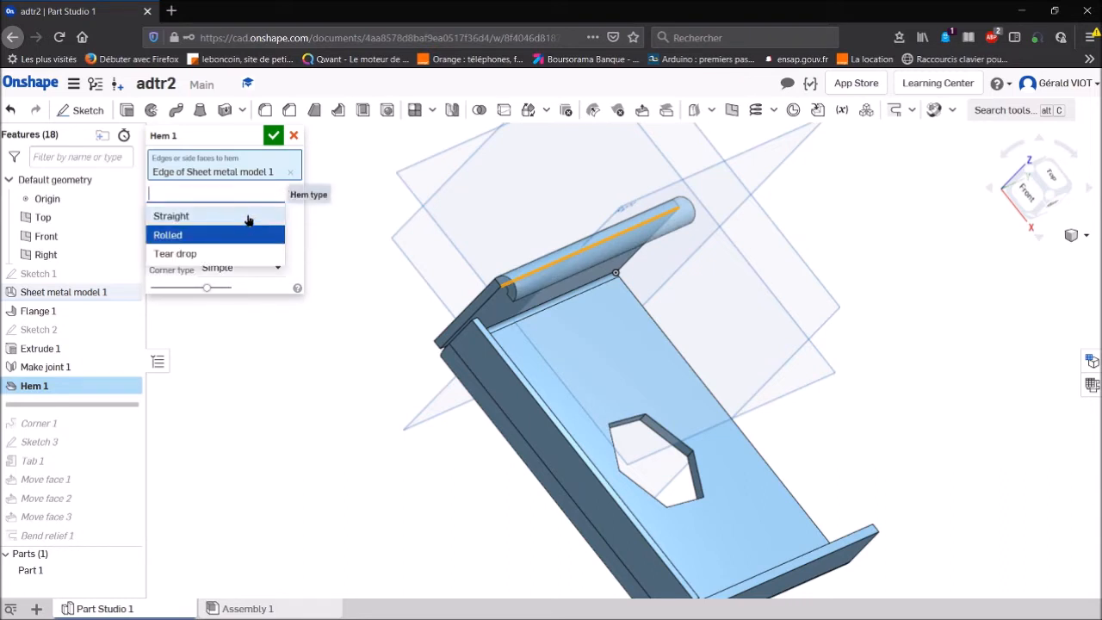
left_click(252, 217)
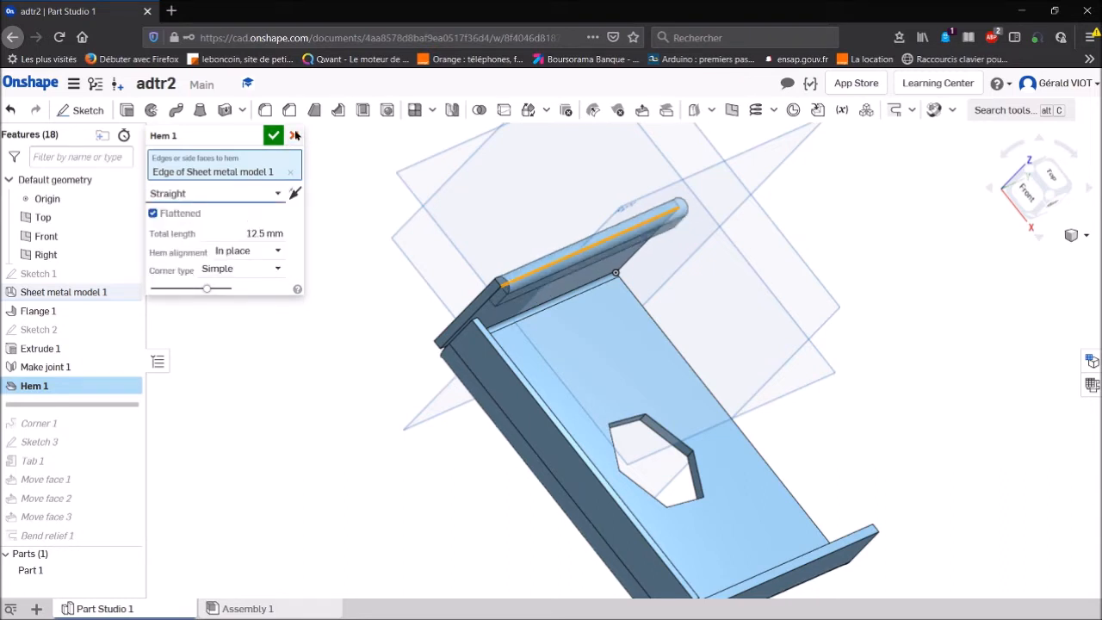
left_click(294, 137)
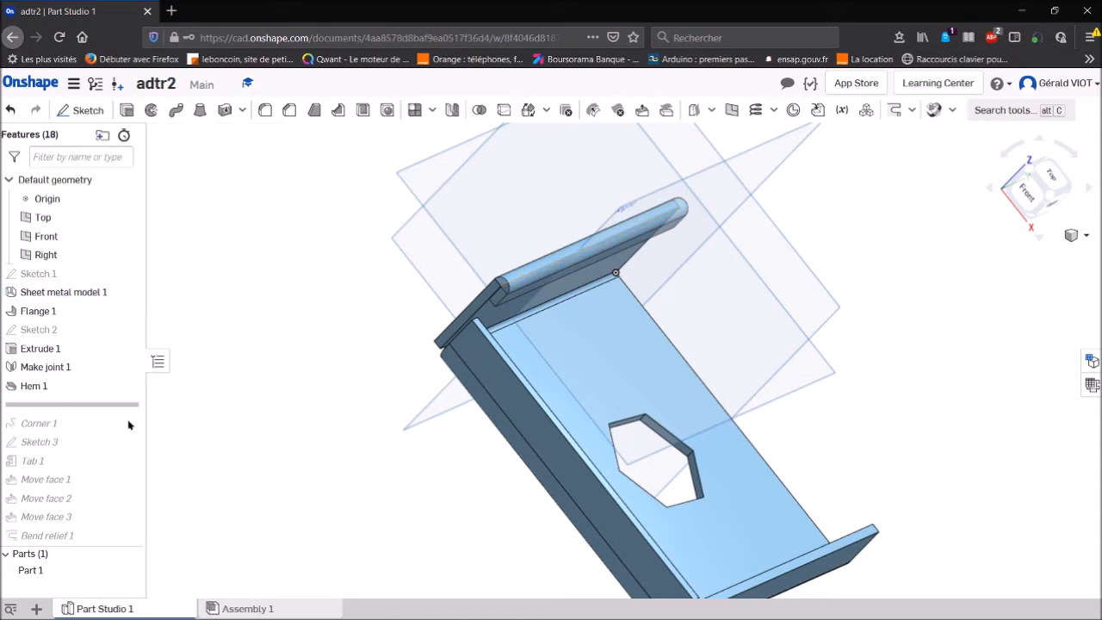
Roll the feature history forward to include Corner 1.
right_click_drag(336, 396, 428, 375)
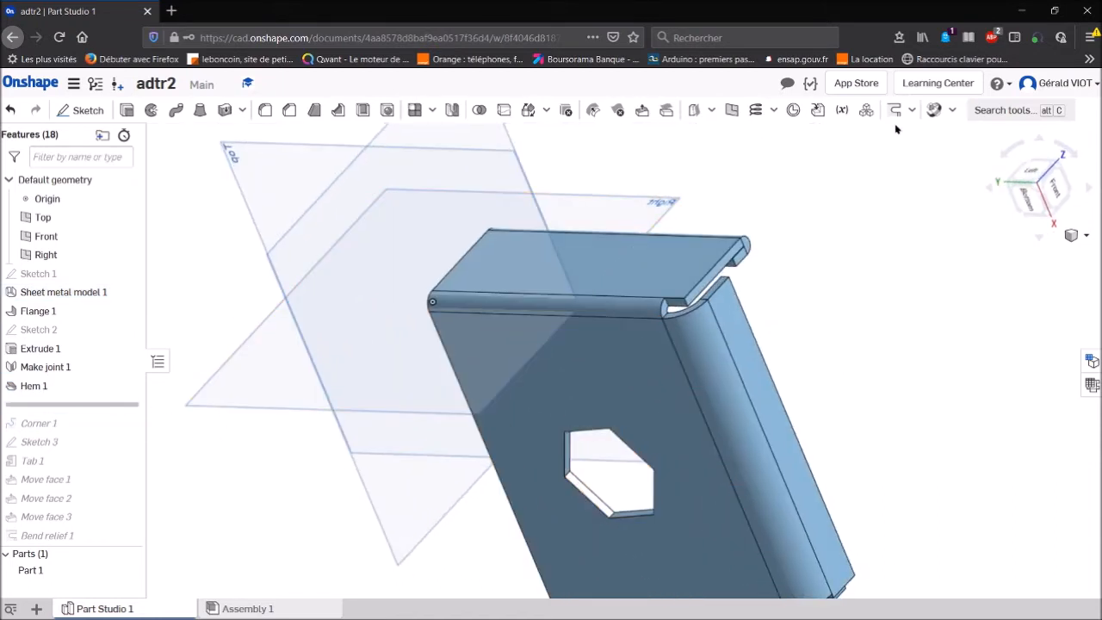
left_click(913, 109)
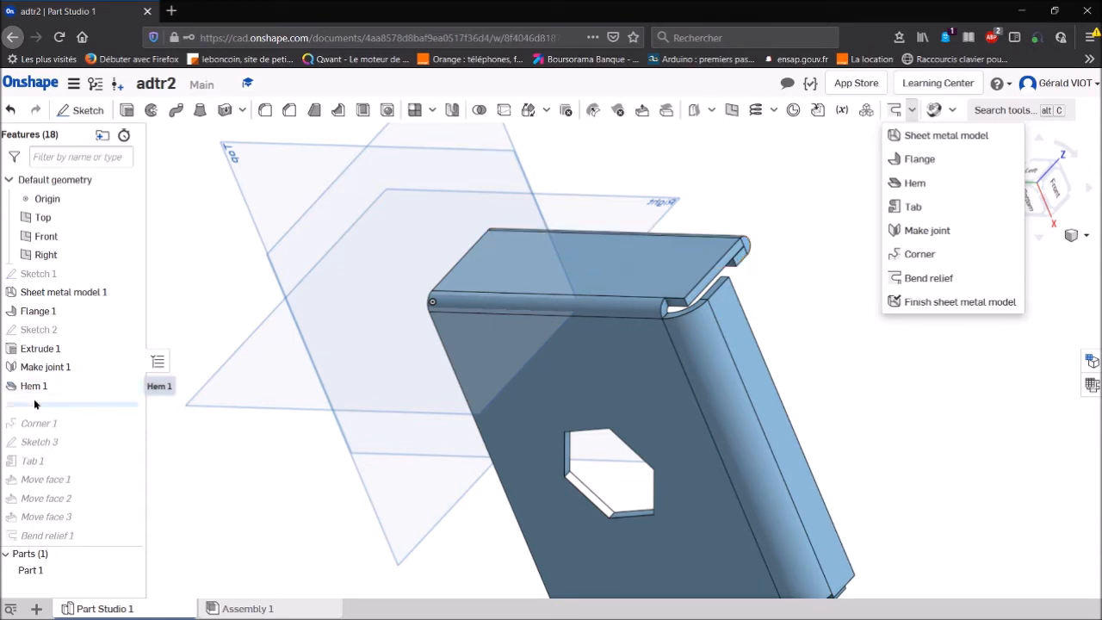
left_click_drag(58, 403, 59, 443)
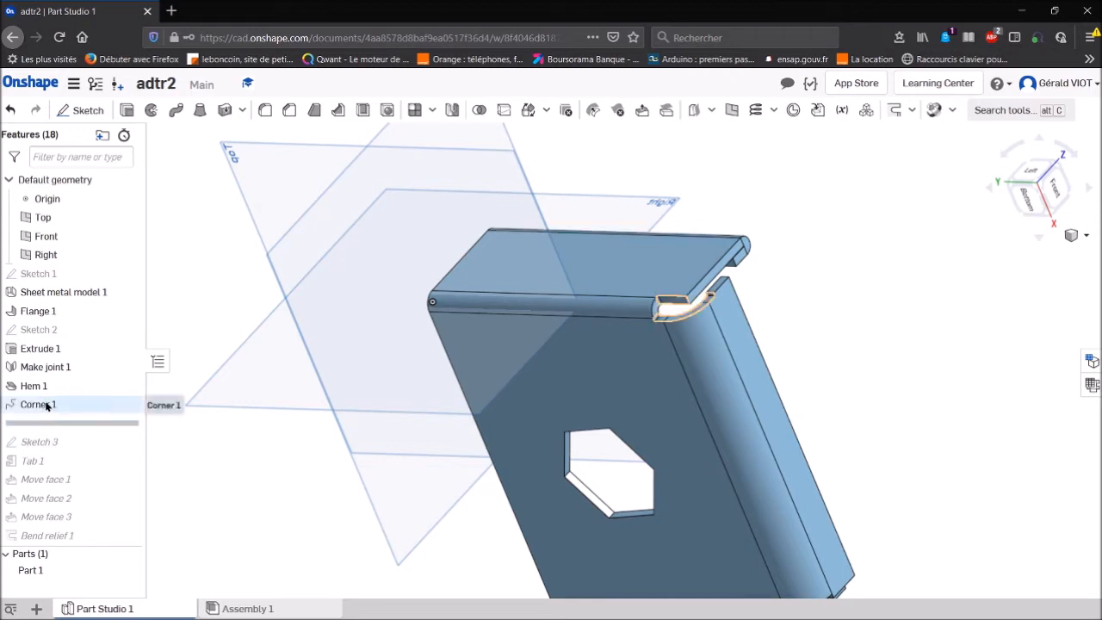
Try the Round - Scaled relief type on Corner 1, return it to Rectangle - Scaled and accept the feature.
right_click(48, 404)
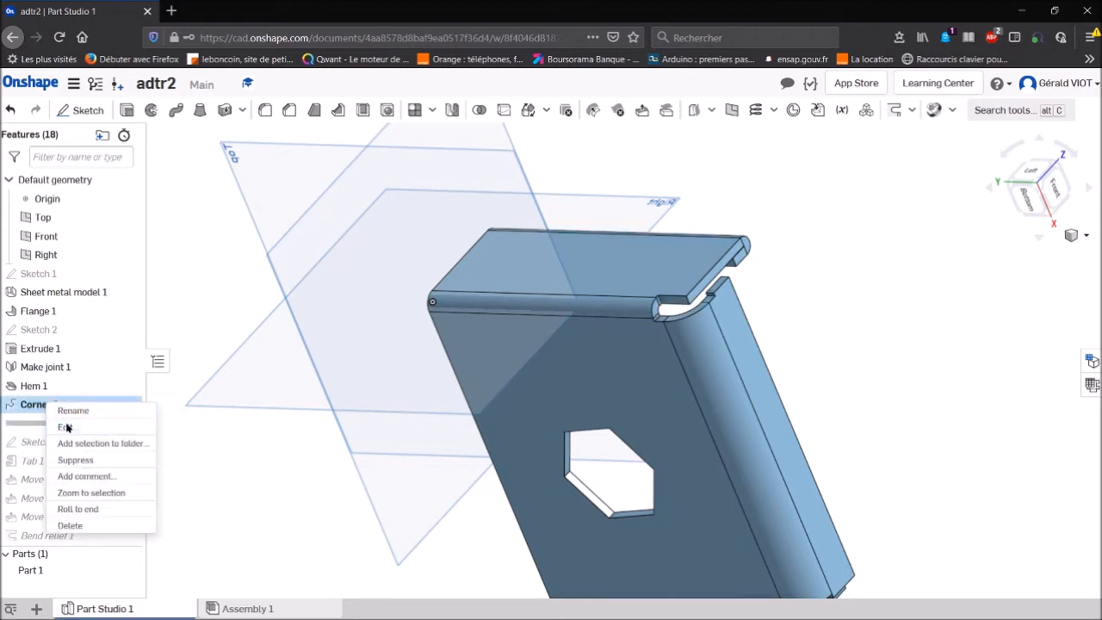
left_click(66, 427)
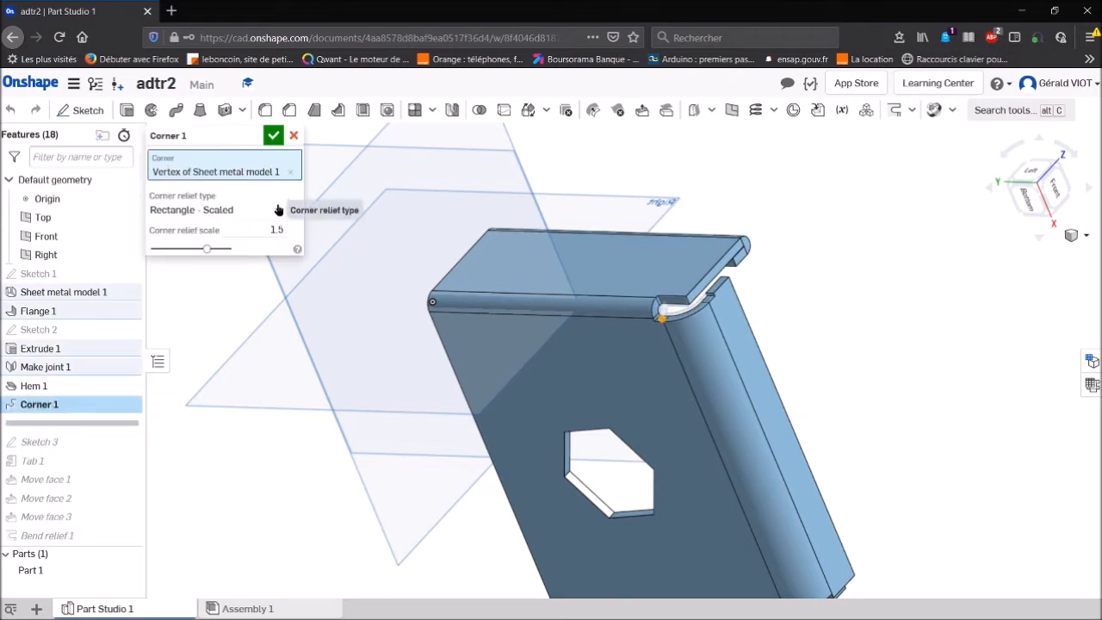
left_click(279, 213)
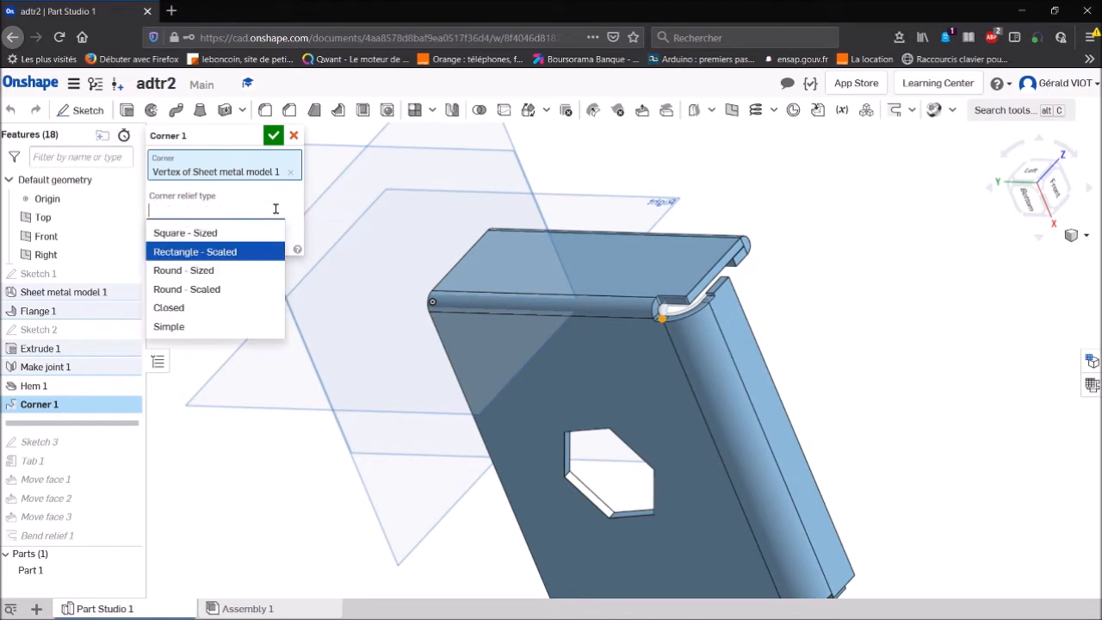
left_click(217, 289)
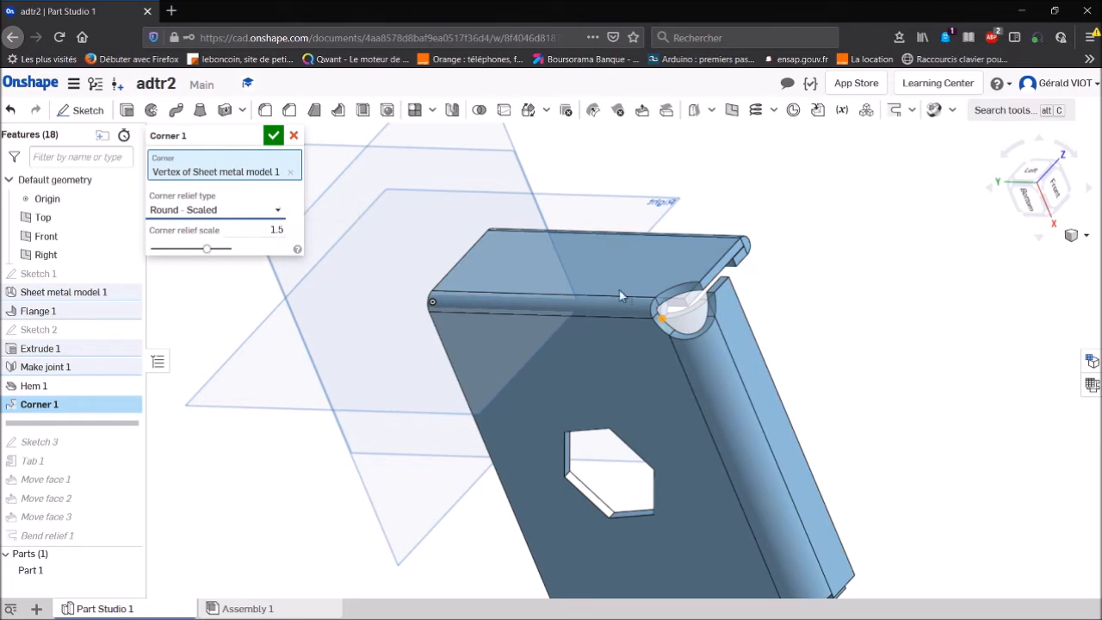
left_click(276, 208)
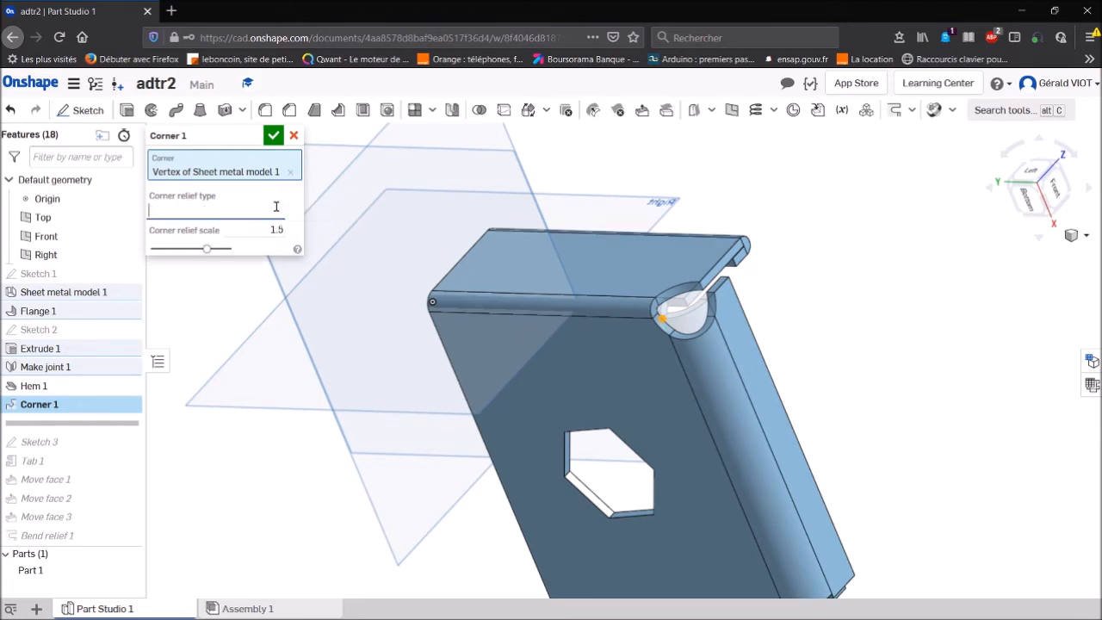
left_click(251, 252)
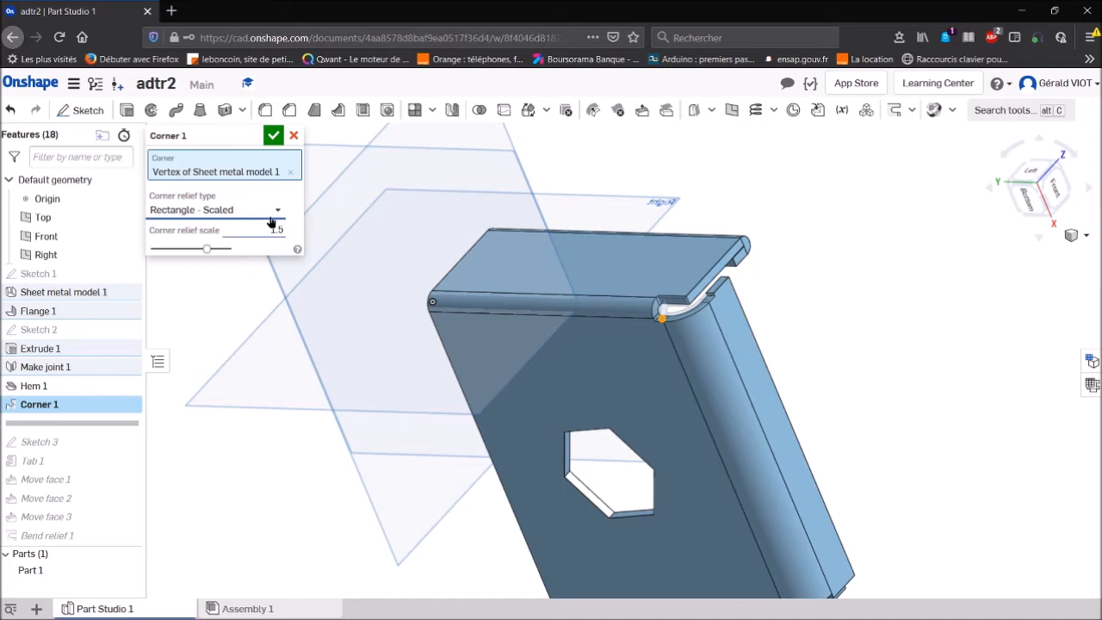
left_click(274, 136)
Roll the feature history forward to include Sketch 3.
right_click_drag(726, 467, 642, 387)
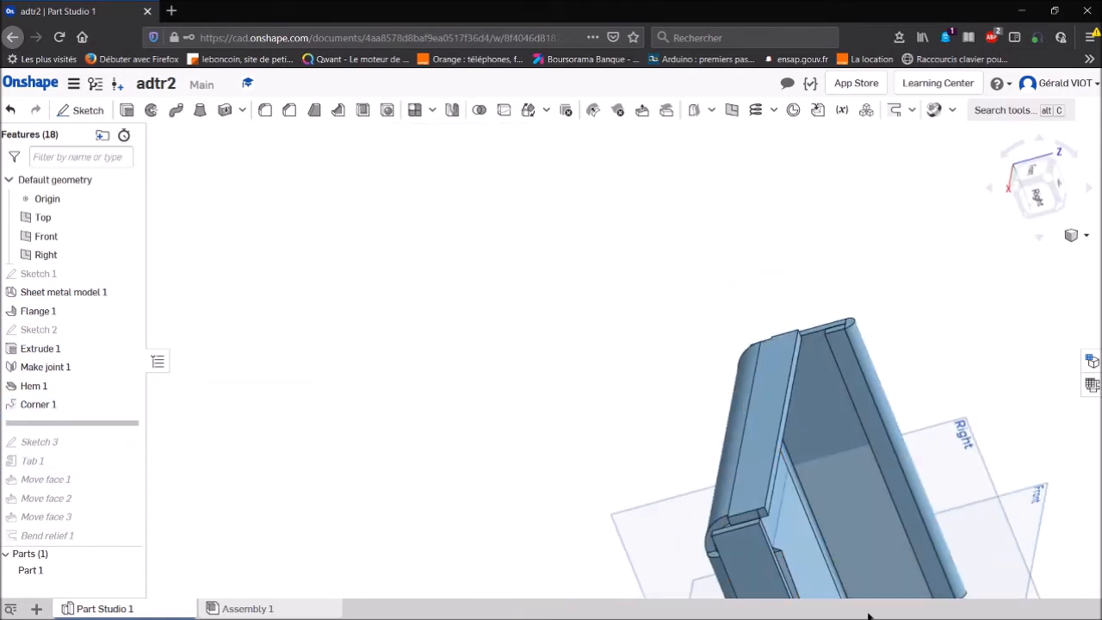
key("f")
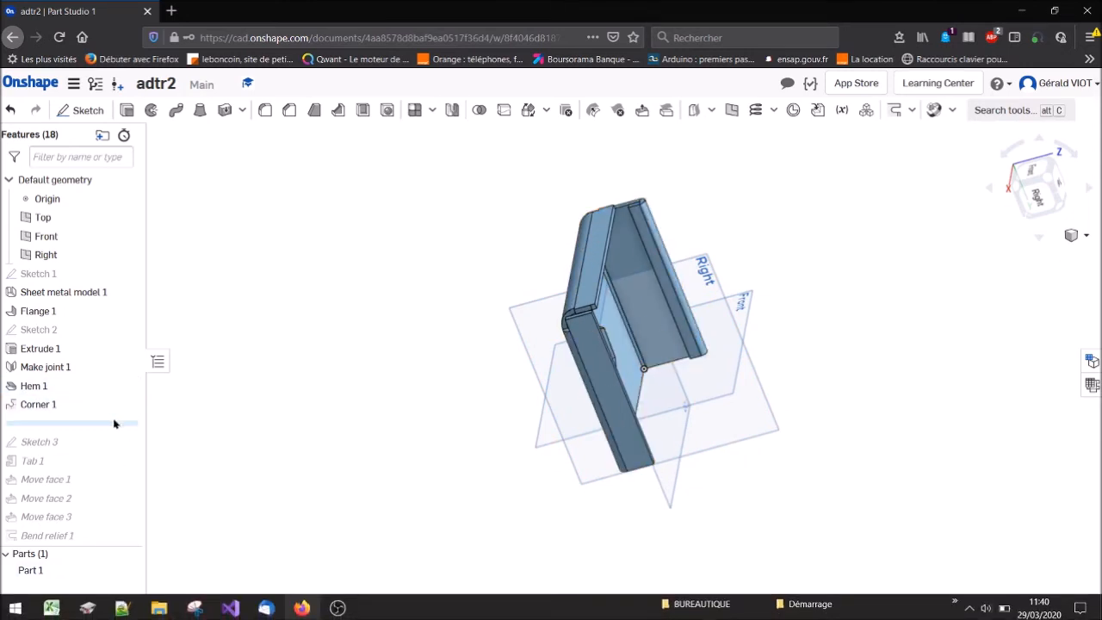
left_click(913, 110)
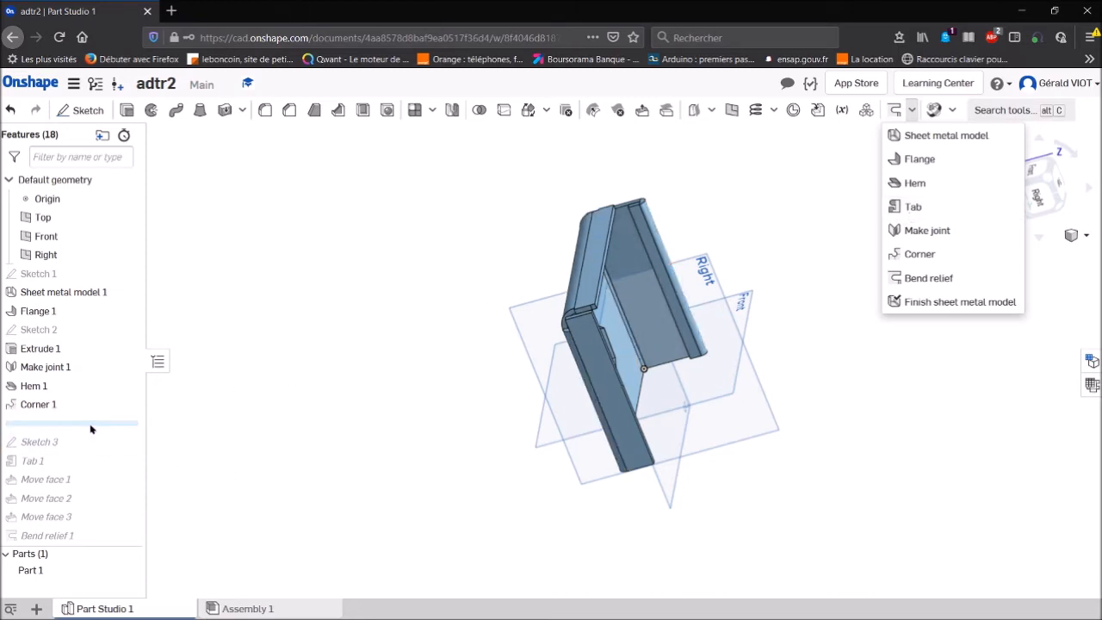
left_click_drag(112, 422, 109, 450)
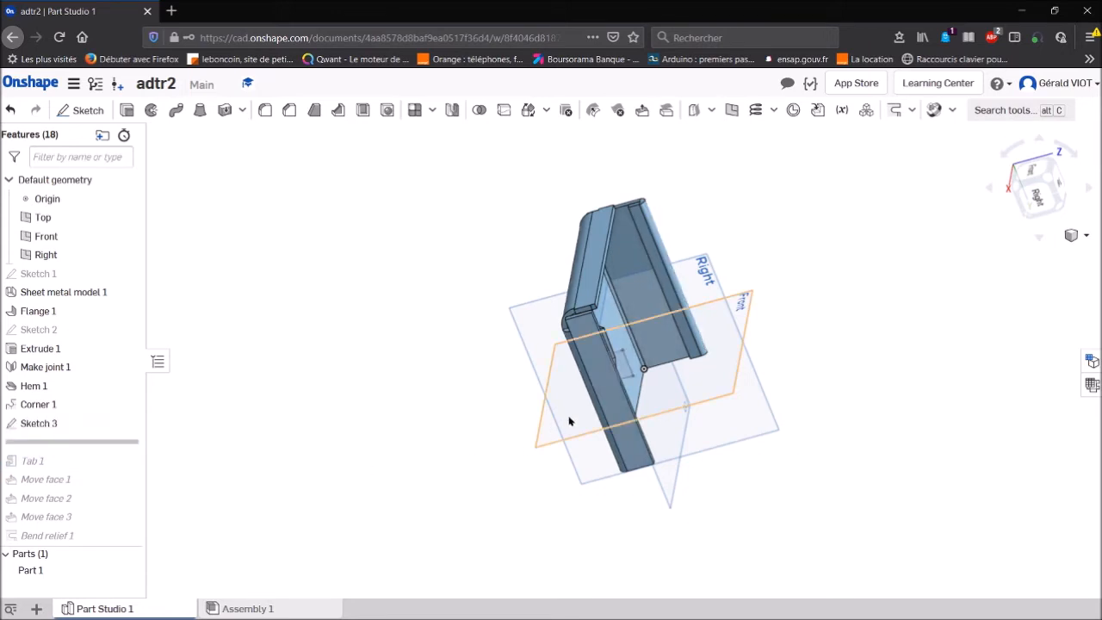
scroll(634, 384, "down", 3)
scroll(642, 379, "up", 10)
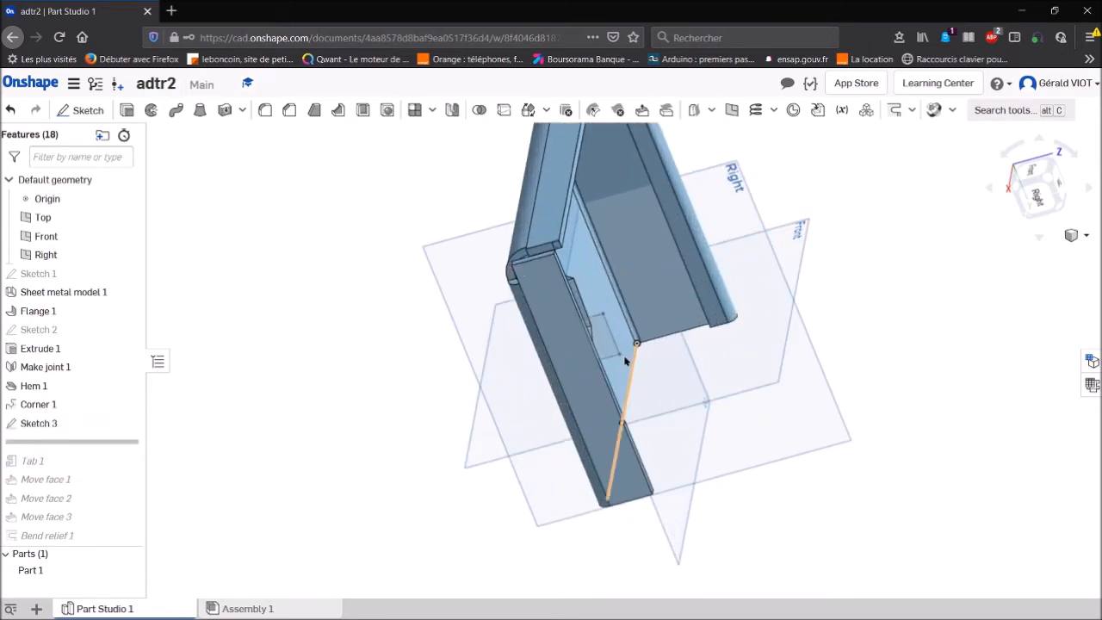
Roll the feature history forward to include Tab 1 and clear the feature selection.
left_click(67, 425)
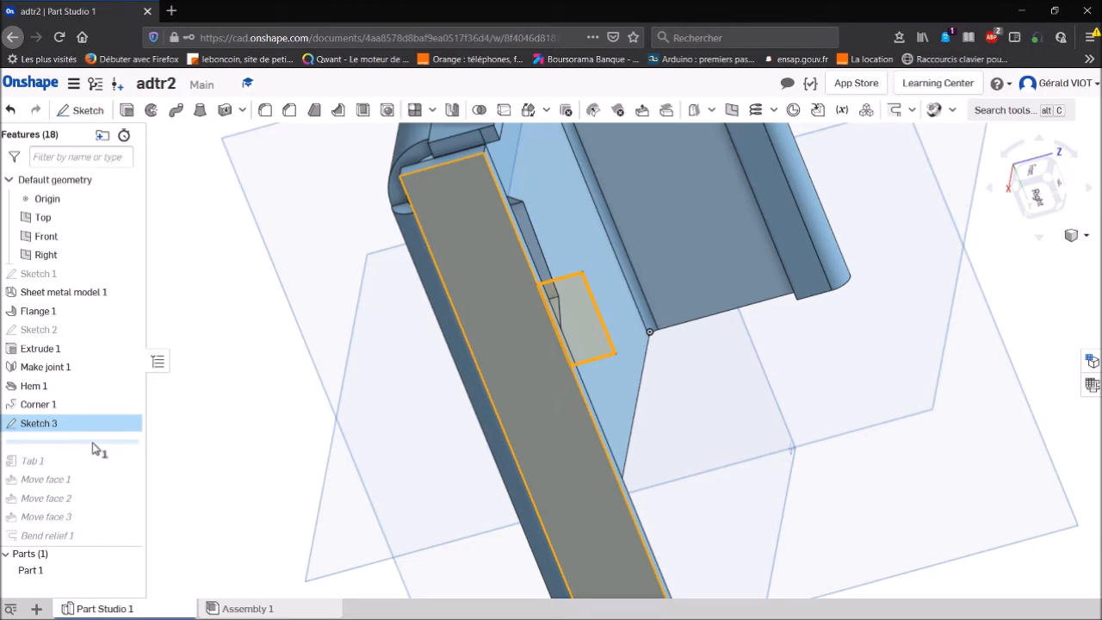
left_click_drag(98, 447, 100, 478)
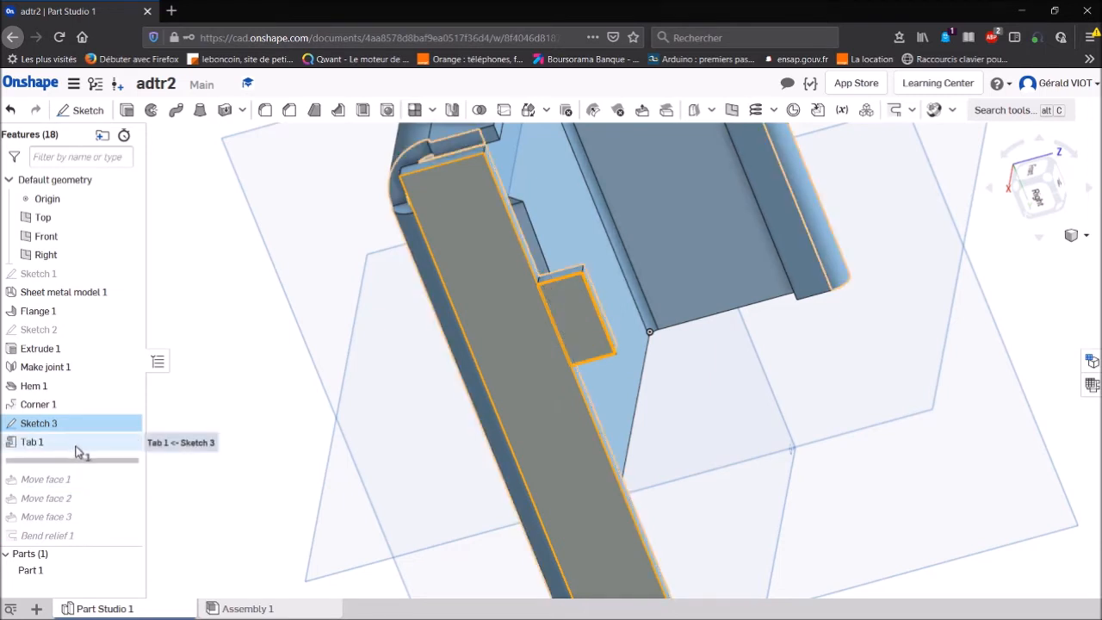
left_click(75, 446)
left_click(66, 404)
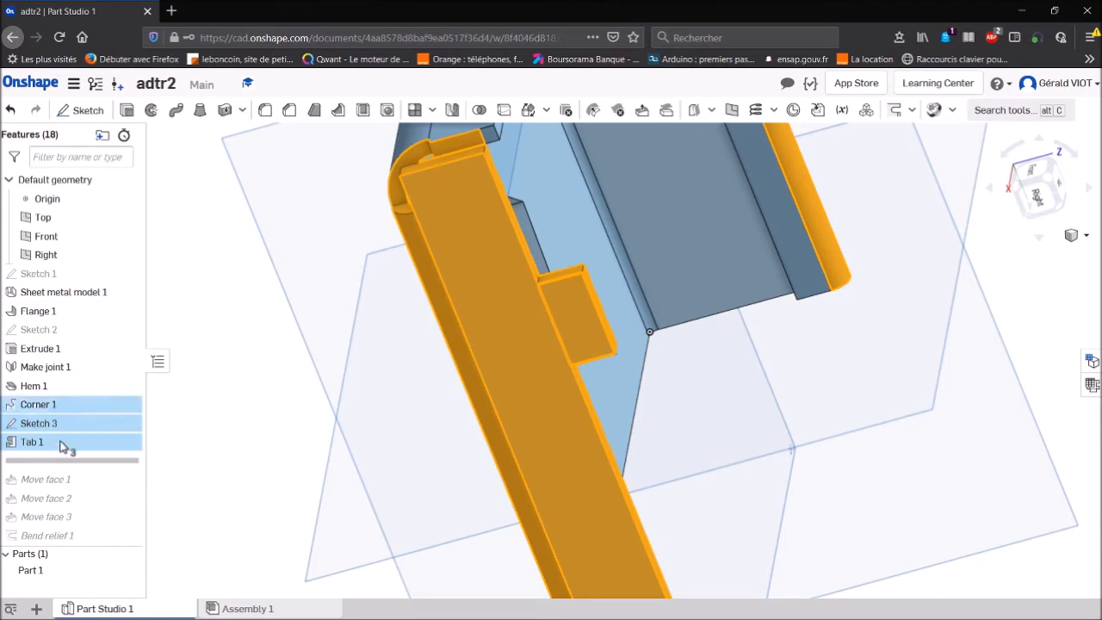
right_click(57, 446)
key("Escape")
left_click(57, 442, "ctrl")
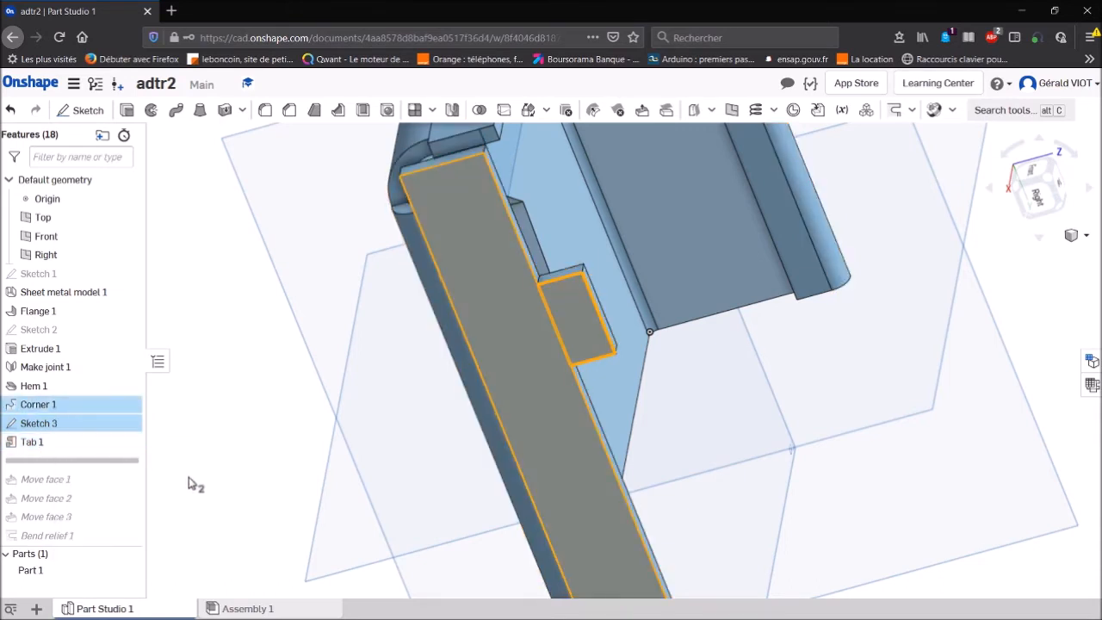
left_click(155, 488)
Open Tab 1 for editing, examine its profile, flange to merge and subtraction offset, and accept the feature.
right_click(31, 445)
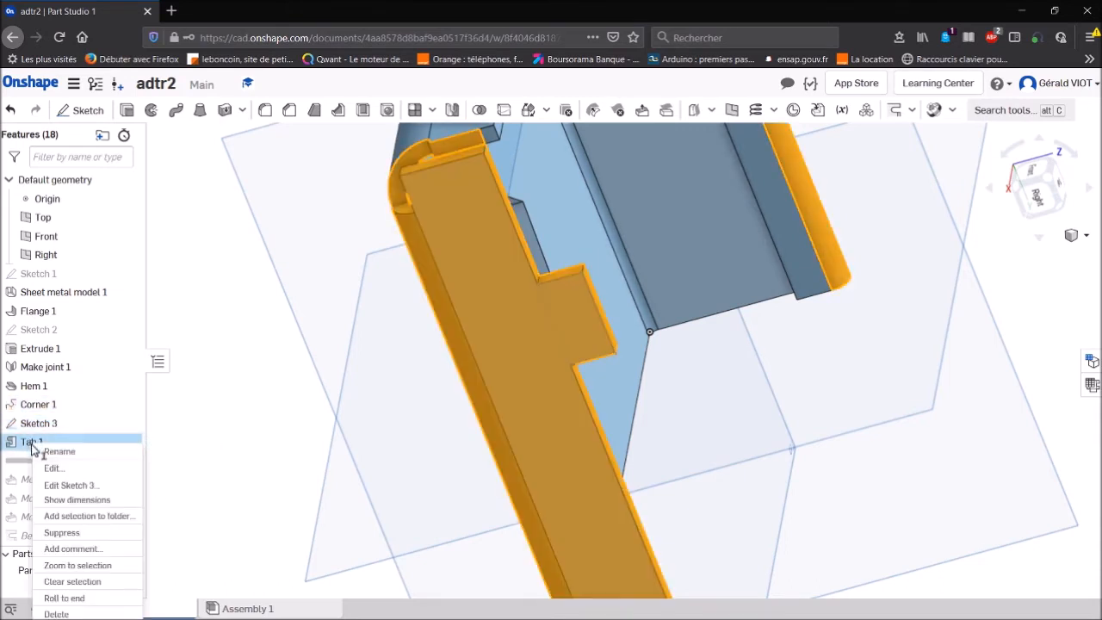
left_click(54, 467)
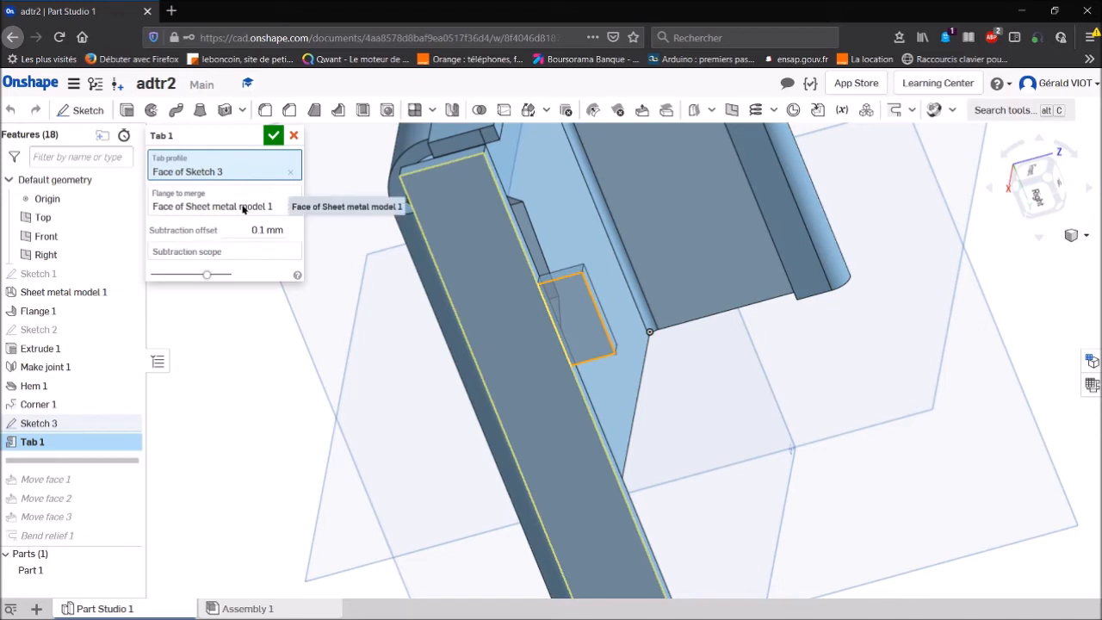
left_click(272, 136)
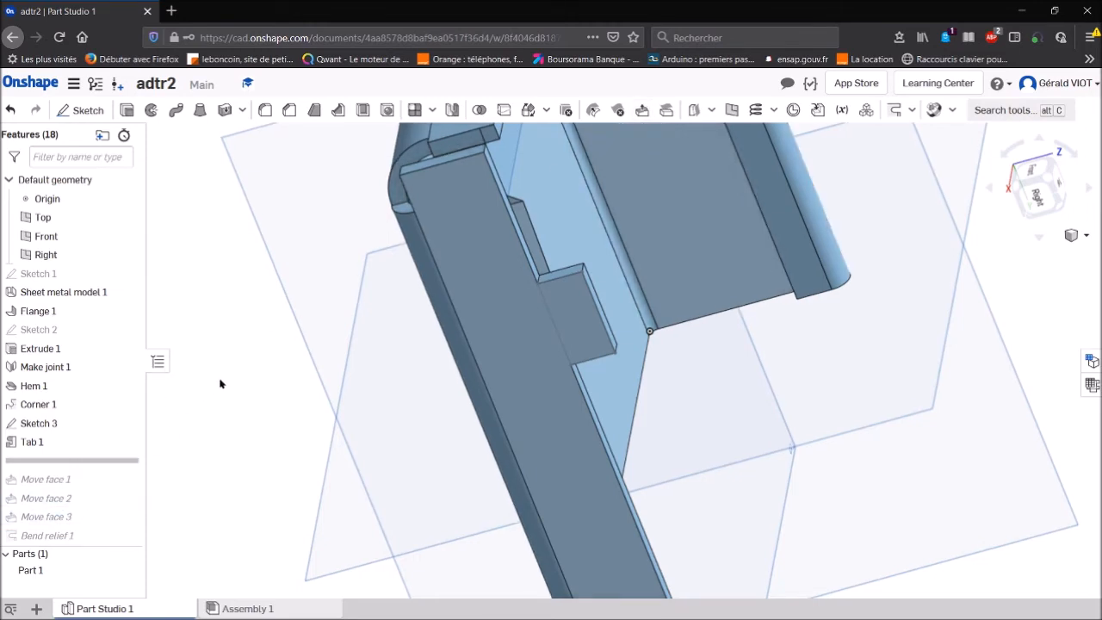
Roll the feature history forward to include Move face 1.
middle_click_drag(265, 368, 250, 341)
right_click_drag(250, 345, 93, 237)
right_click(93, 236)
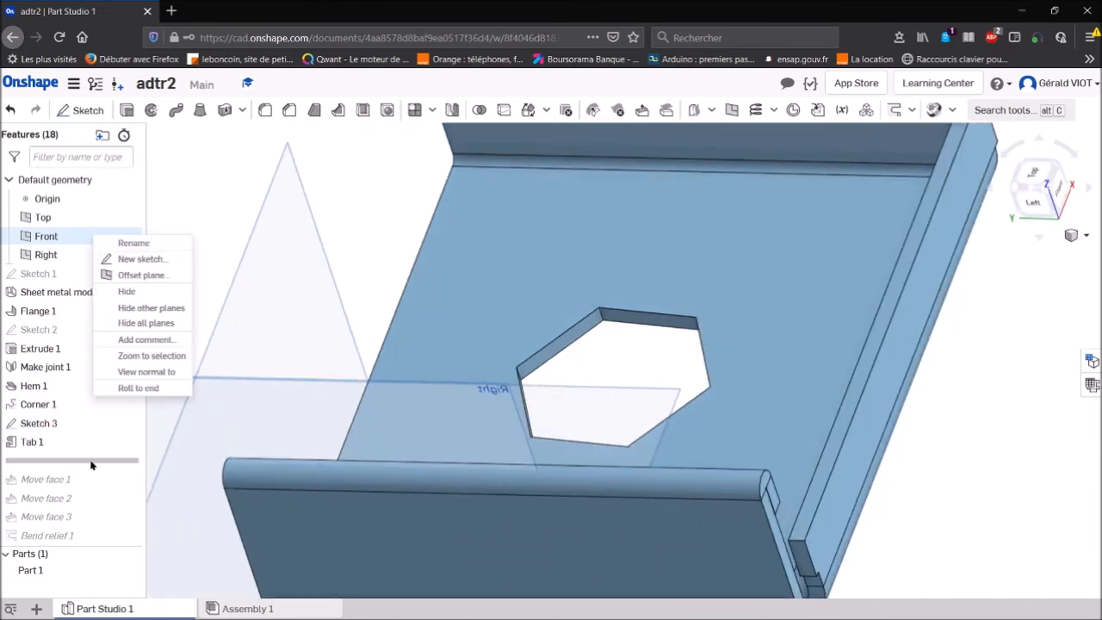
left_click(93, 465)
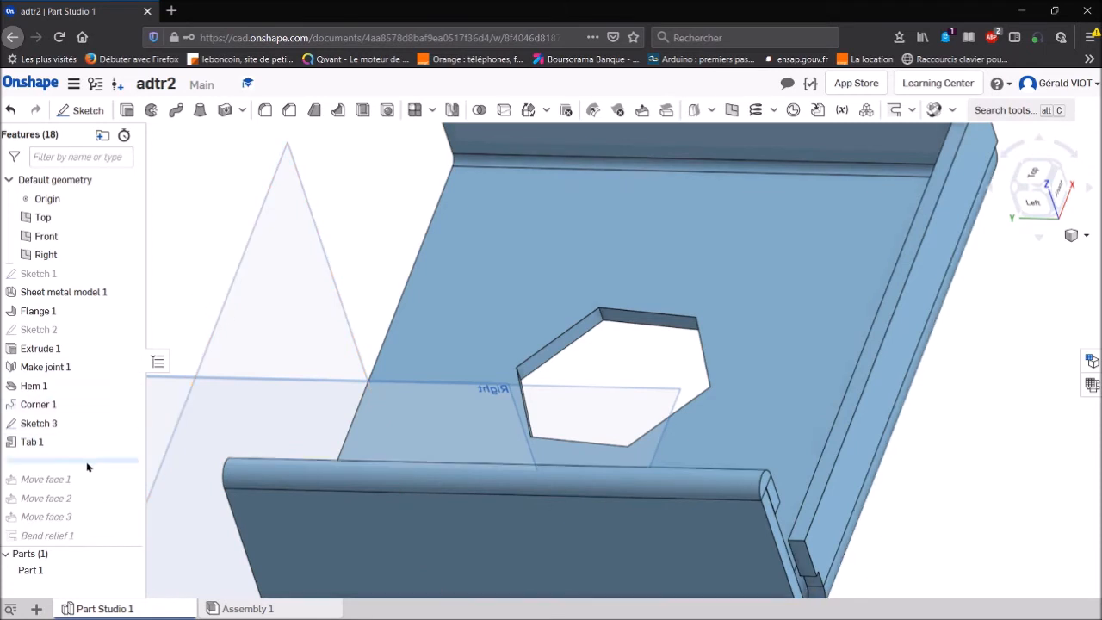
left_click_drag(95, 492, 94, 493)
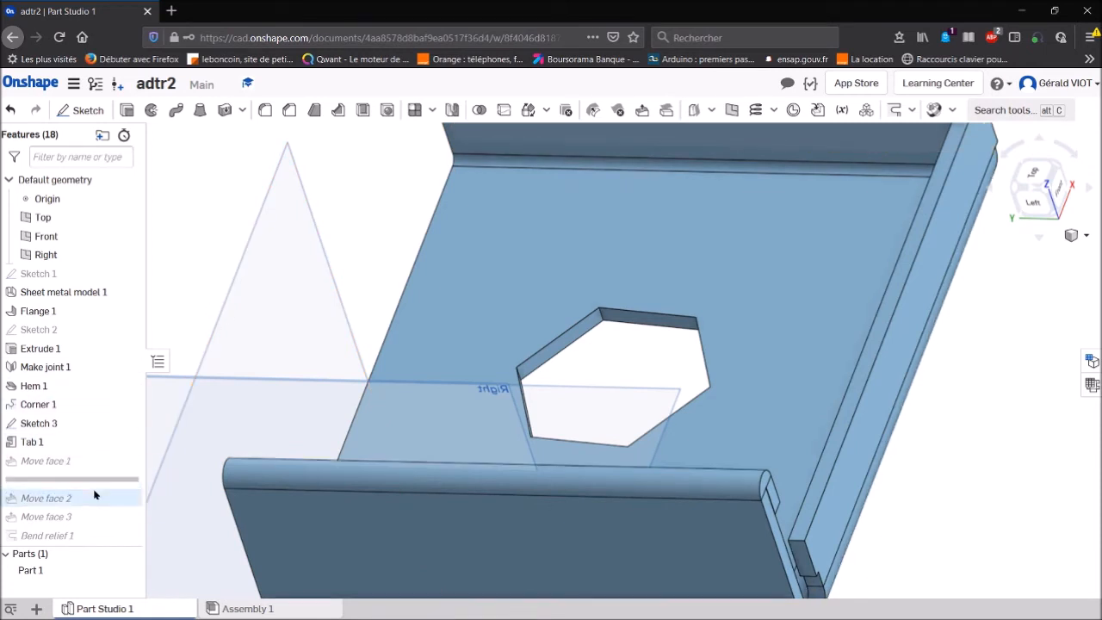
scroll(424, 362, "down", 5)
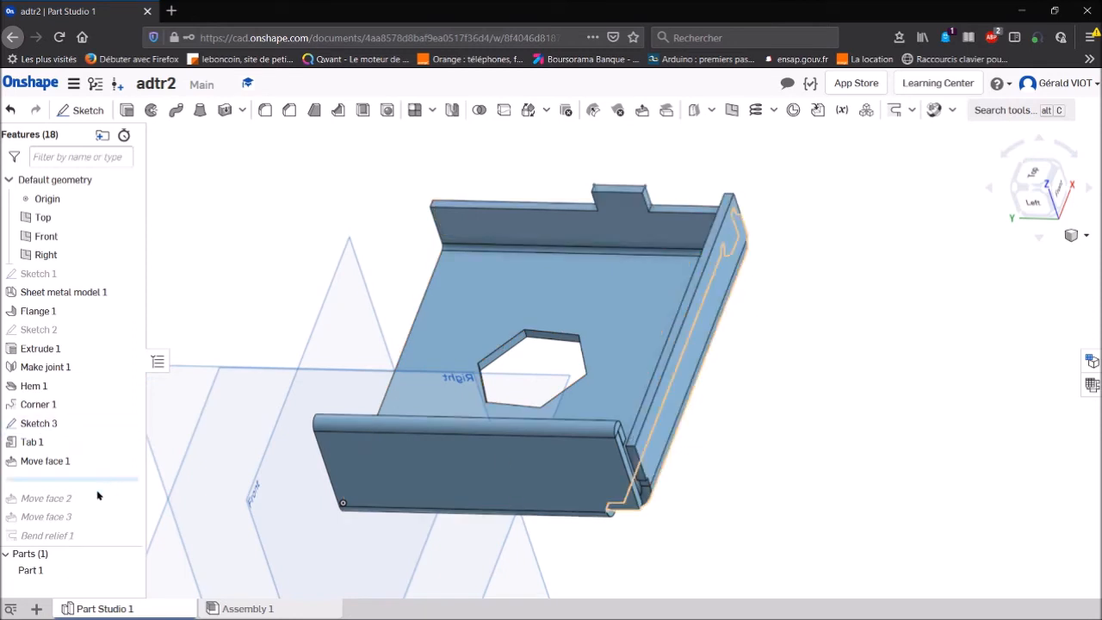
Edit Move face 1 so the flange edge face is offset by 26.3 mm, and accept the feature.
right_click(65, 461)
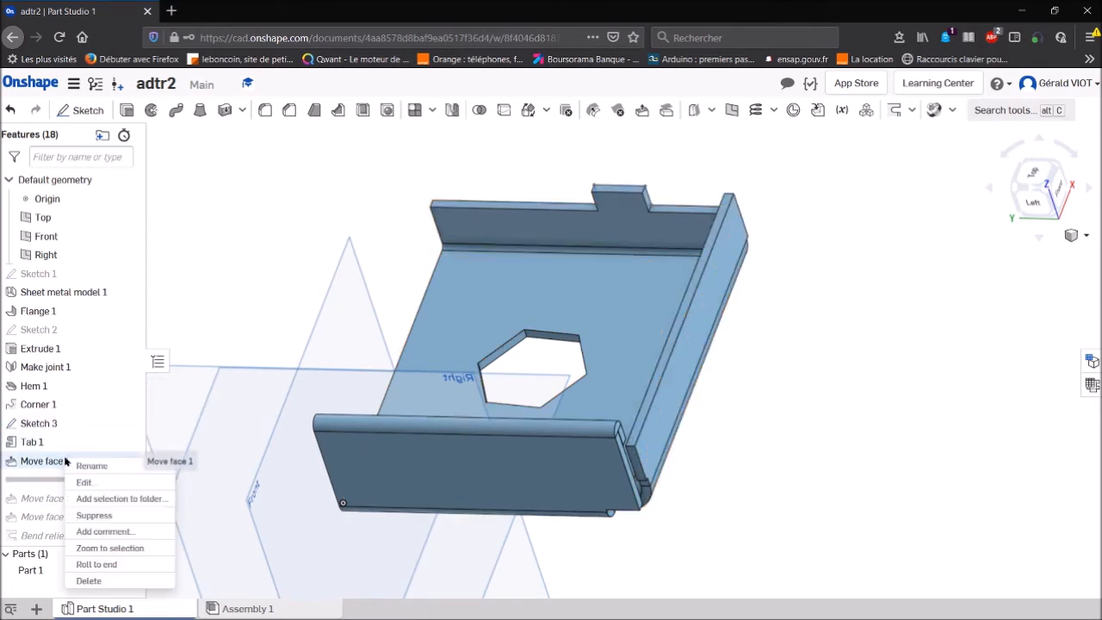
left_click(86, 483)
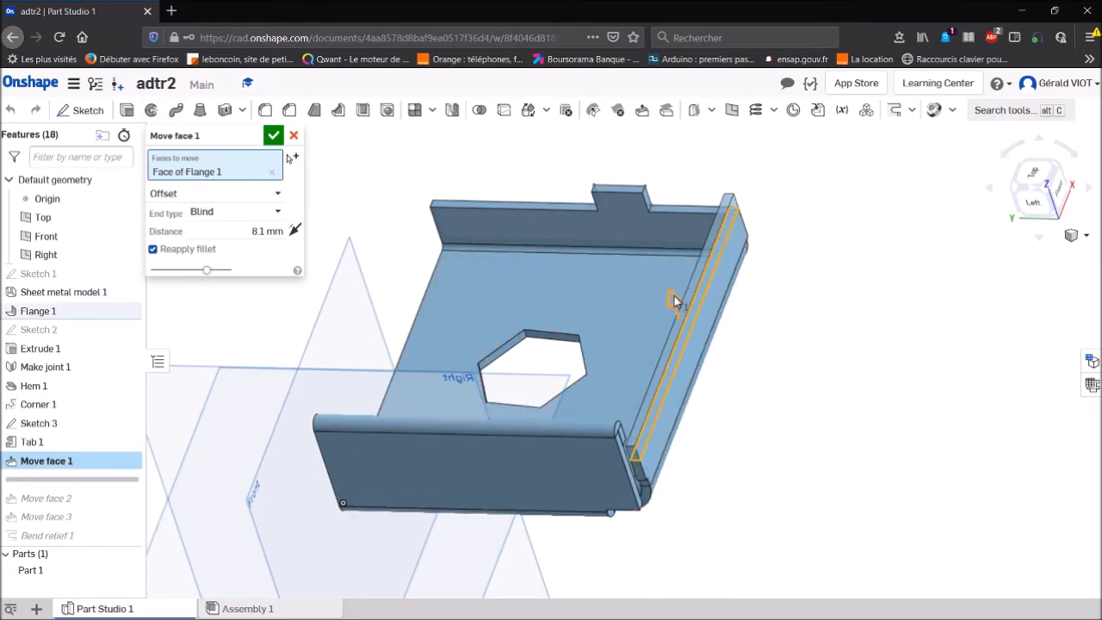
left_click_drag(670, 300, 659, 265)
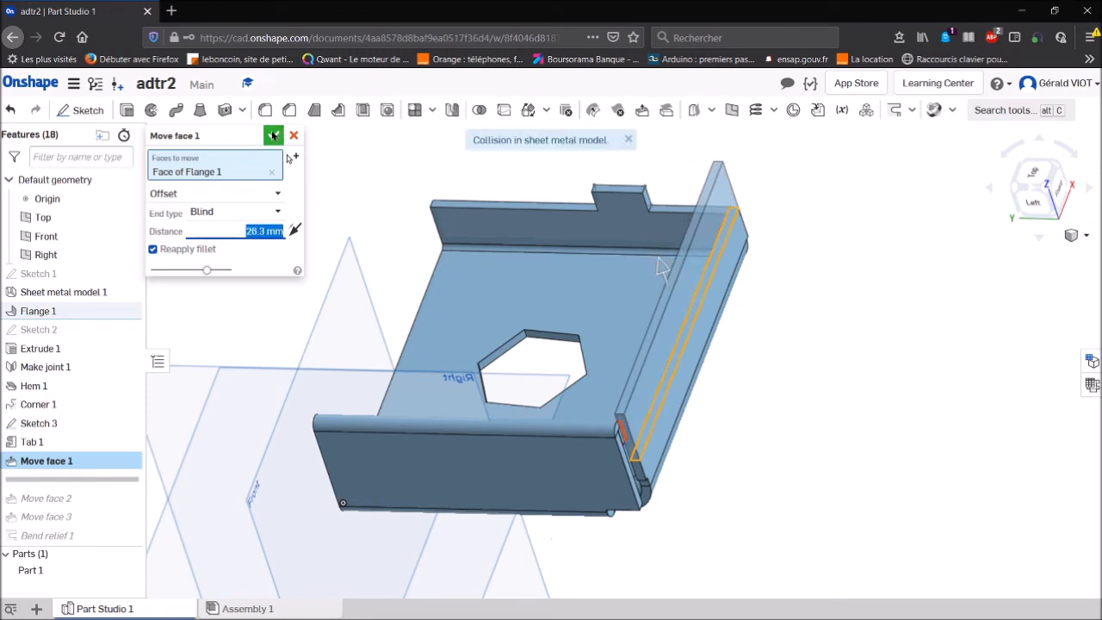
left_click(273, 136)
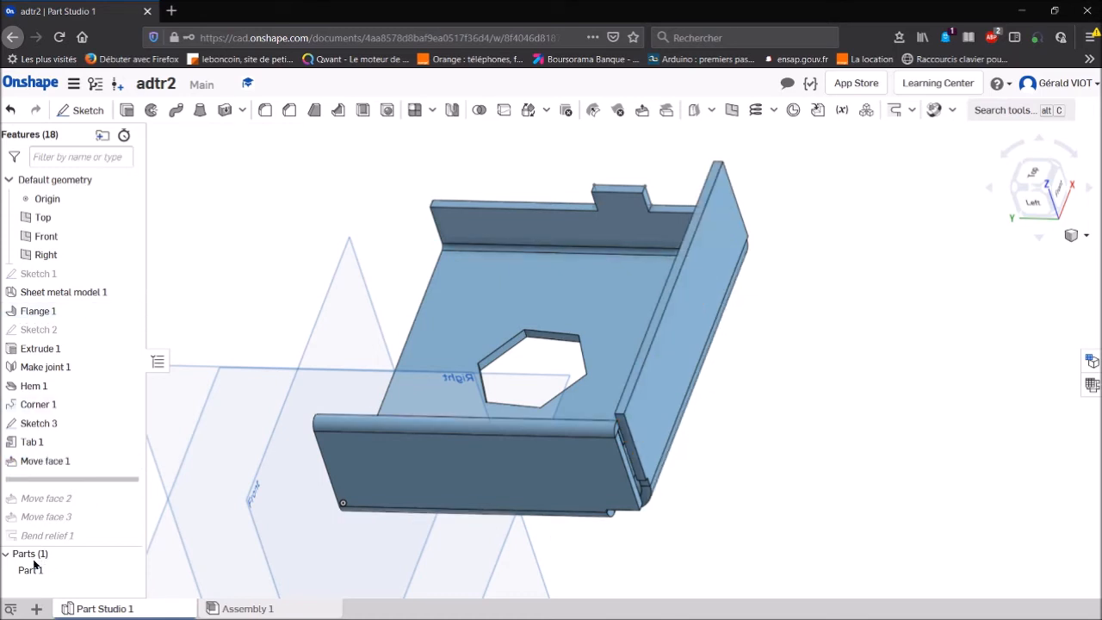
Roll the feature history forward to include Move face 2 and set its rotation angle to 60 deg.
left_click_drag(111, 479, 113, 515)
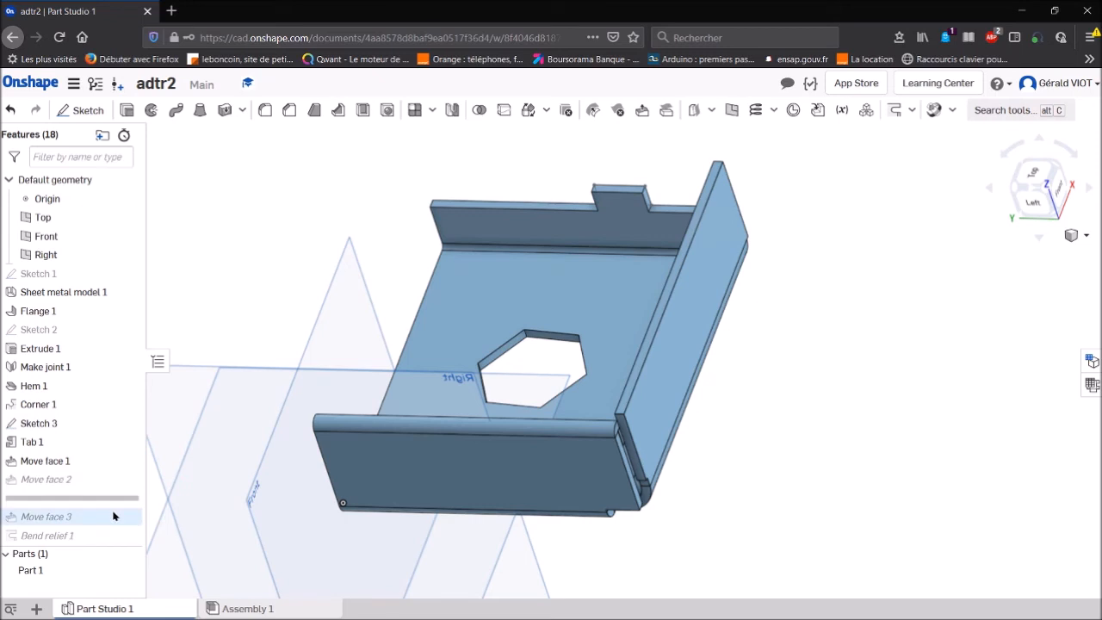
right_click(75, 484)
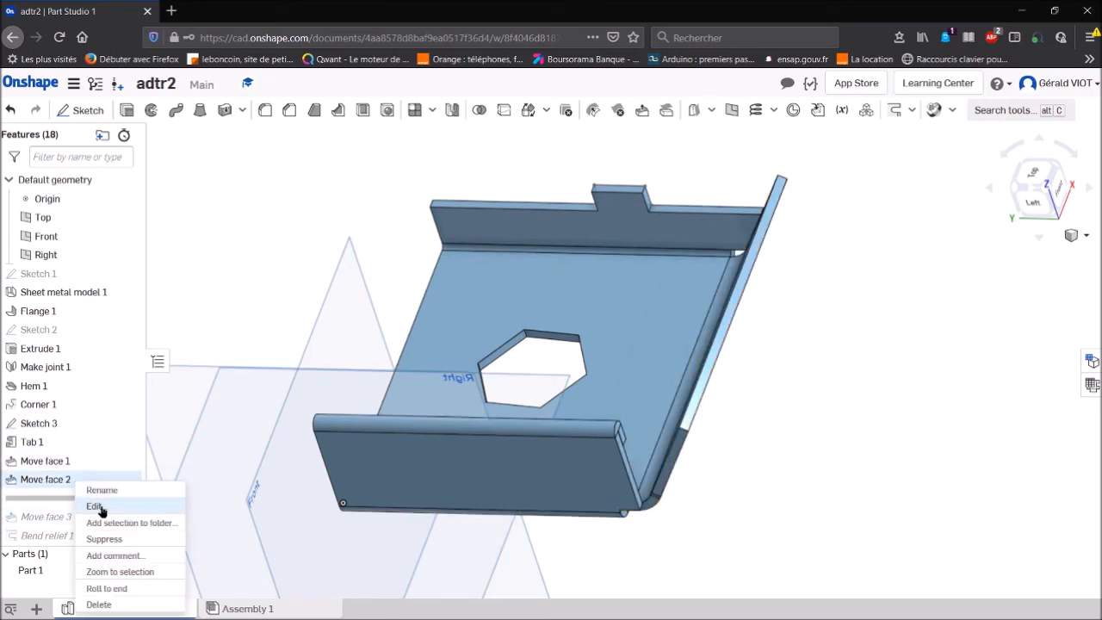
left_click(95, 507)
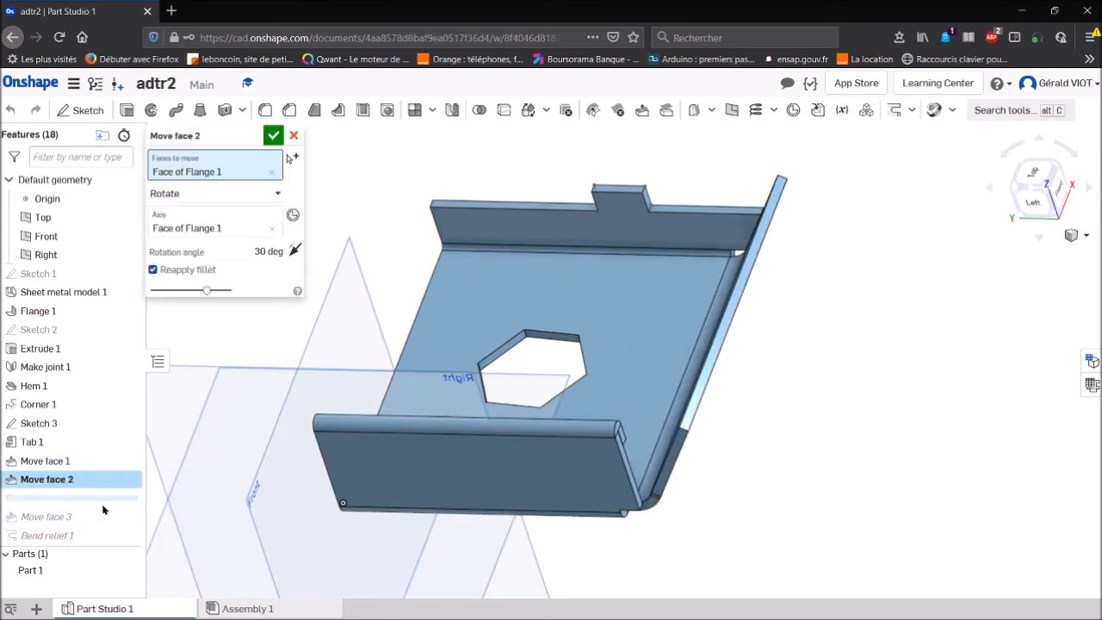
left_click(274, 197)
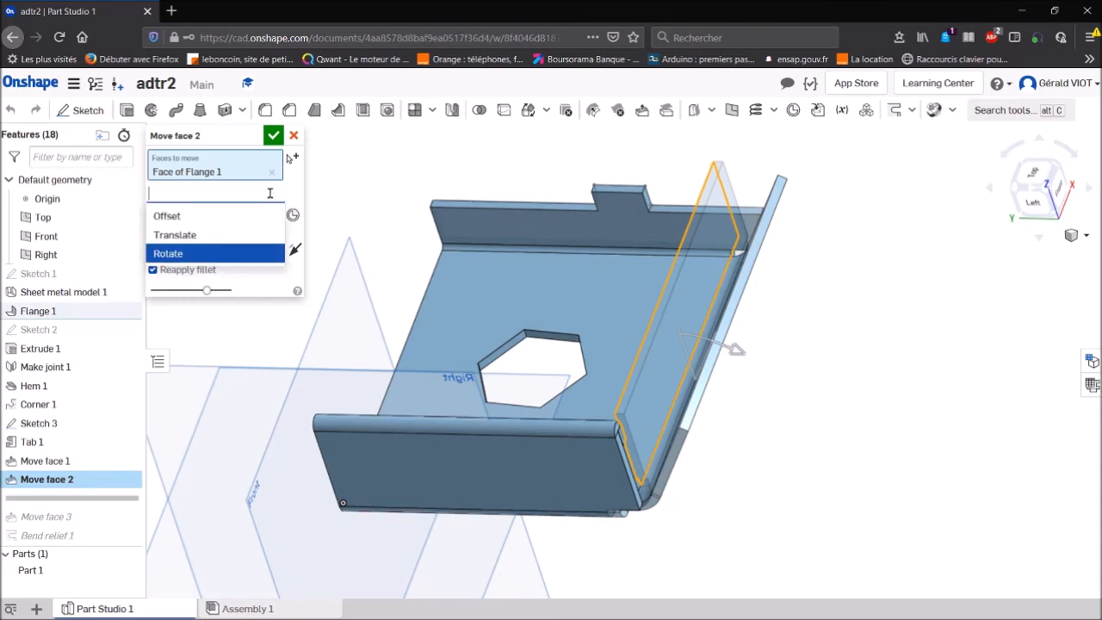
left_click(214, 253)
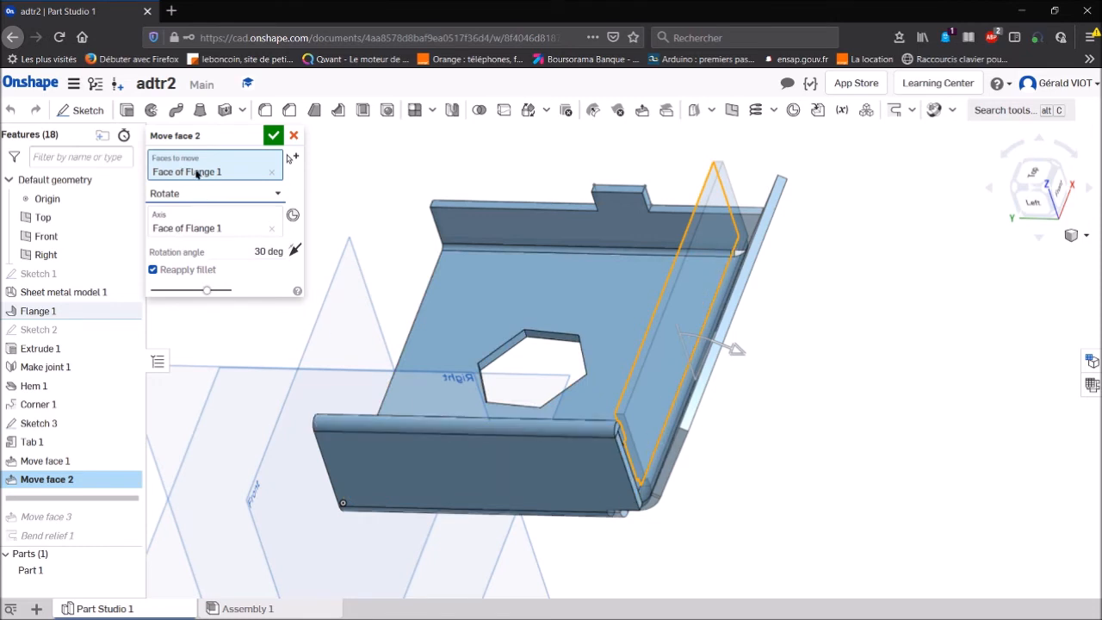
left_click(184, 232)
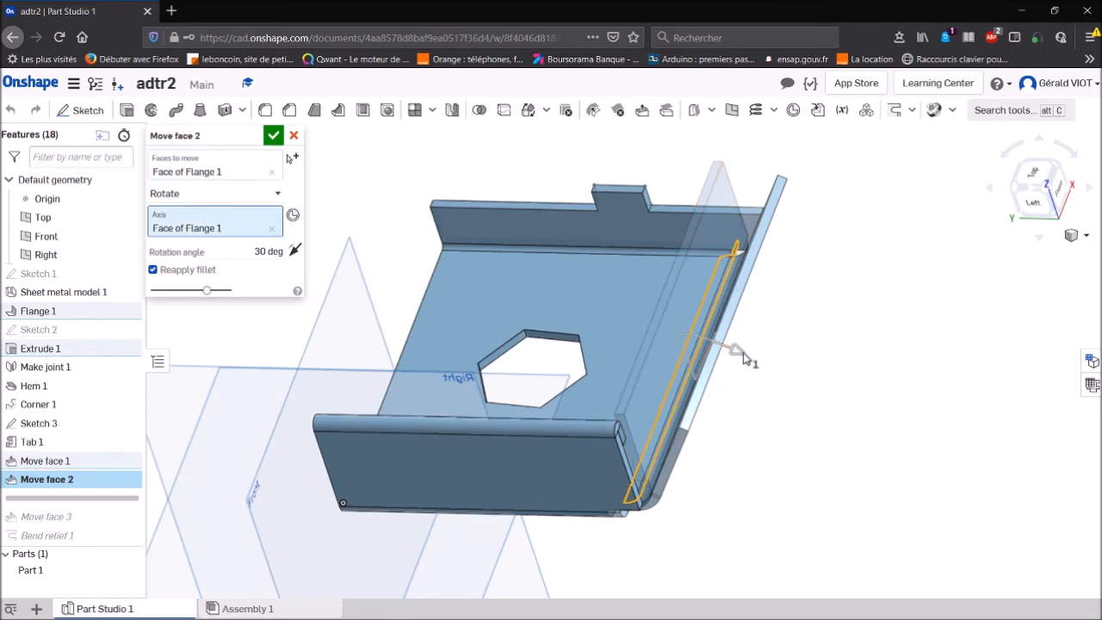
left_click_drag(744, 357, 765, 377)
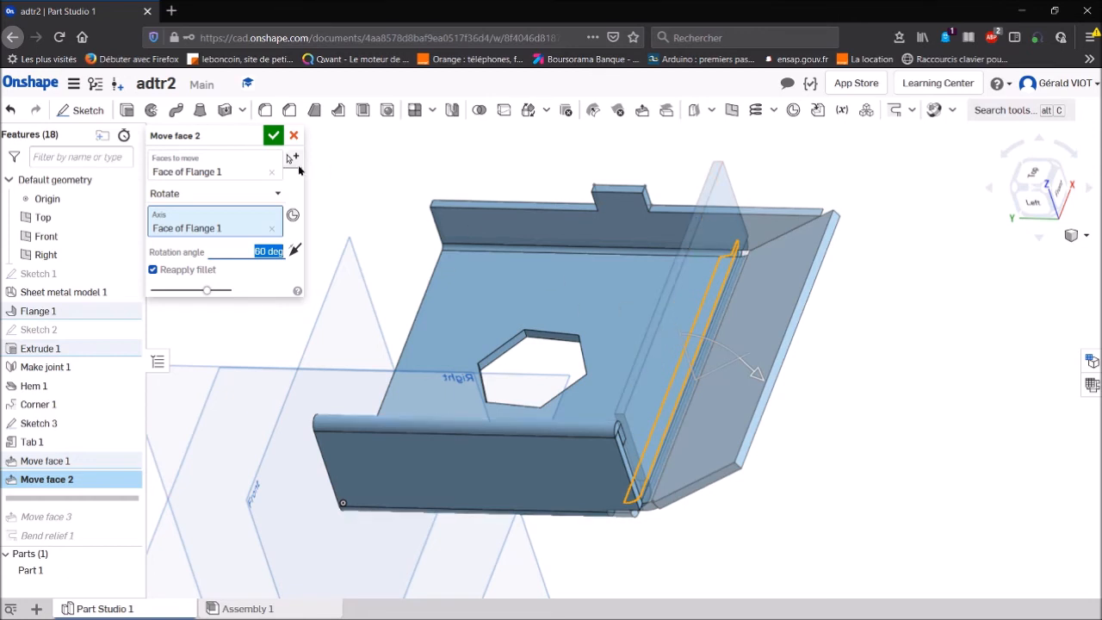
left_click(273, 135)
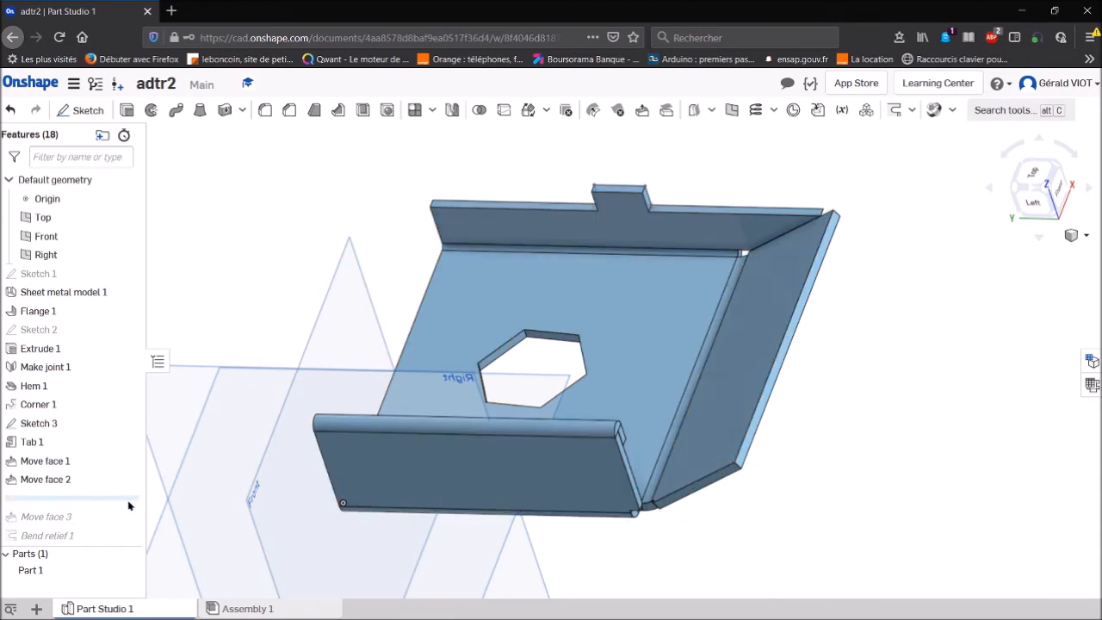
Roll the feature history forward to include Move face 3, examine its rotation settings and accept the feature.
left_click_drag(123, 500, 135, 531)
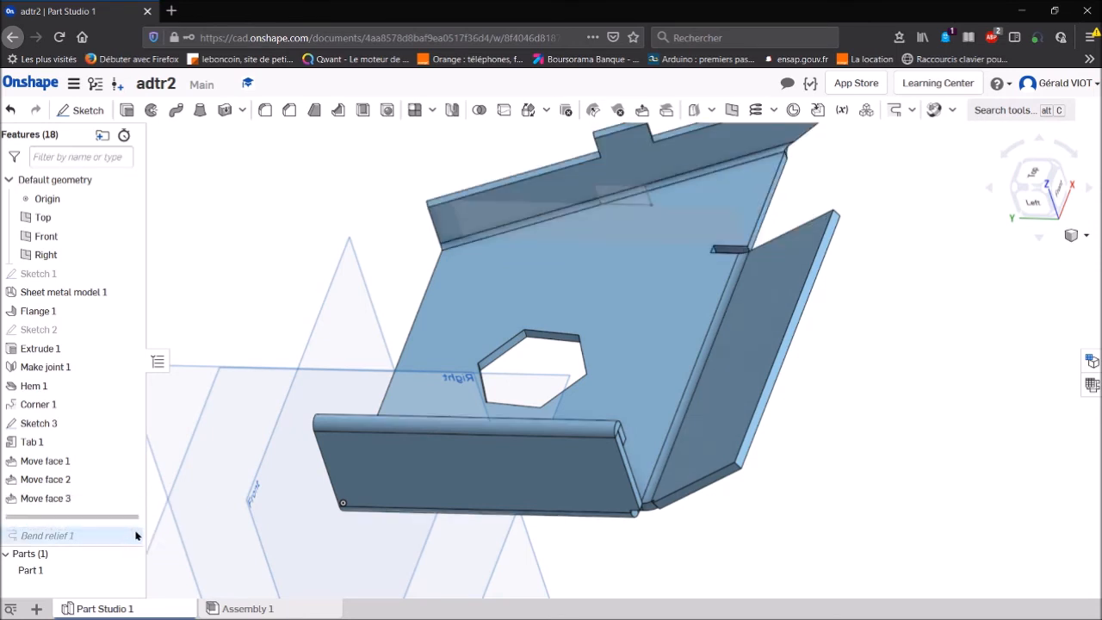
right_click(47, 498)
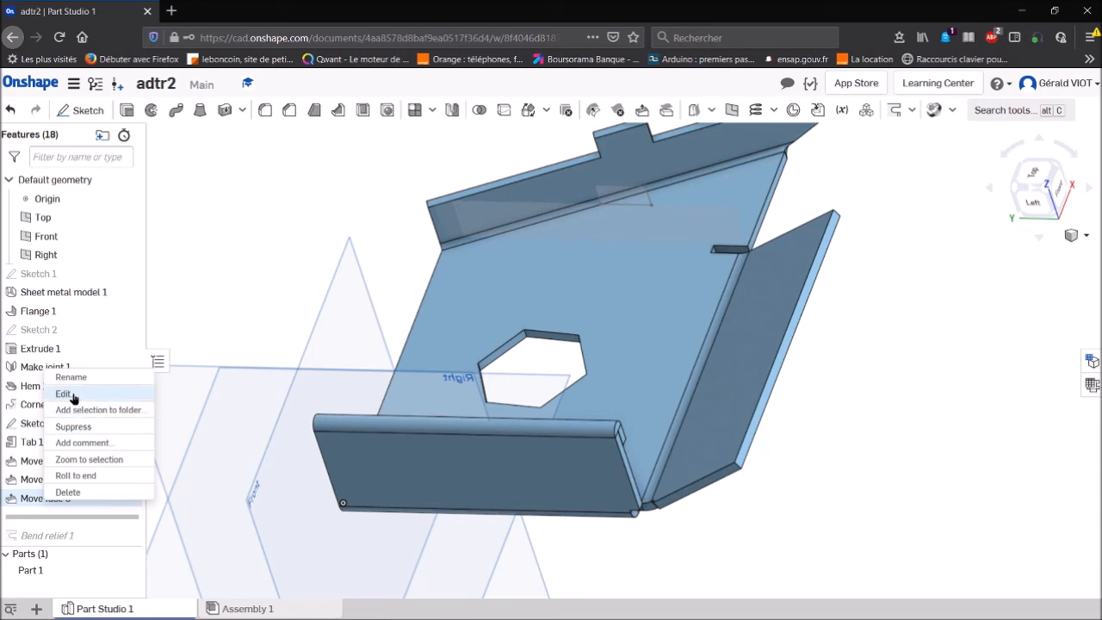
left_click(73, 394)
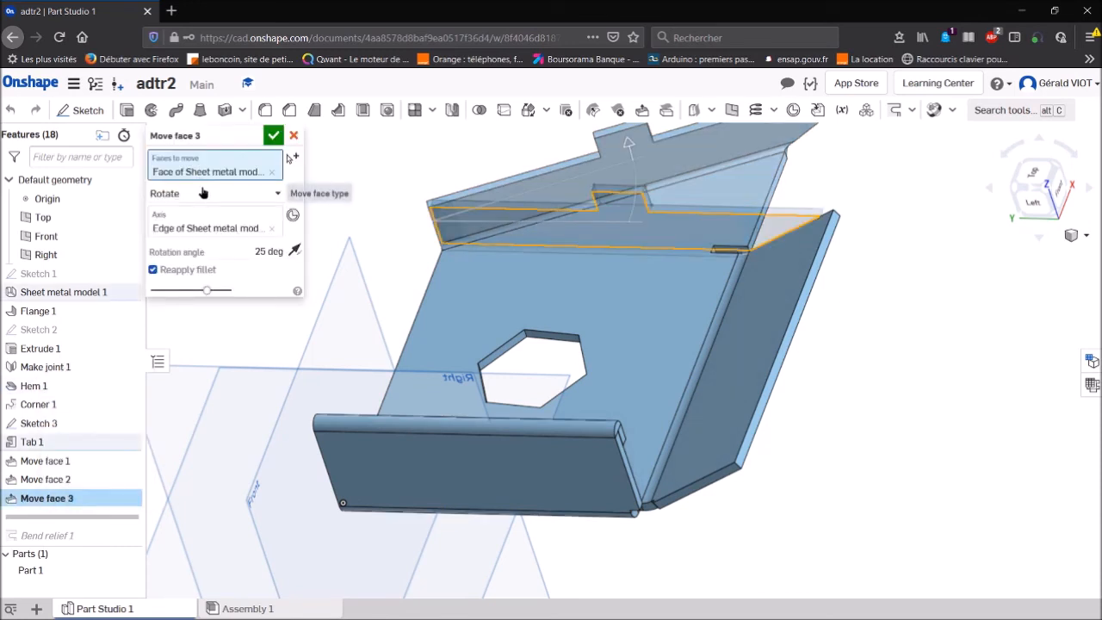
left_click(272, 138)
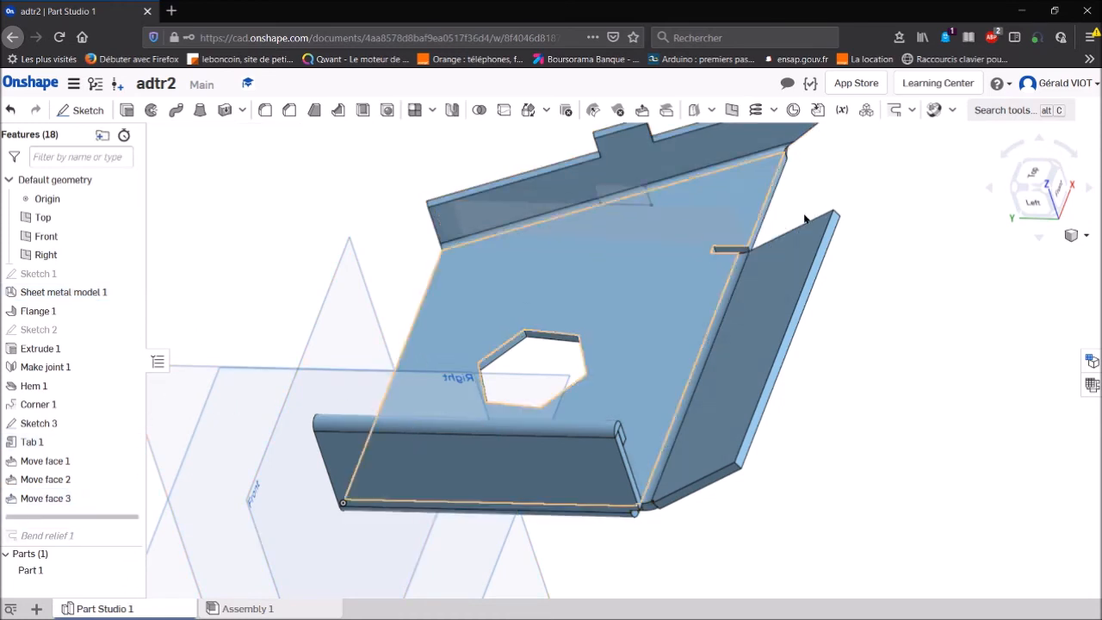
left_click(748, 251)
left_click(884, 208)
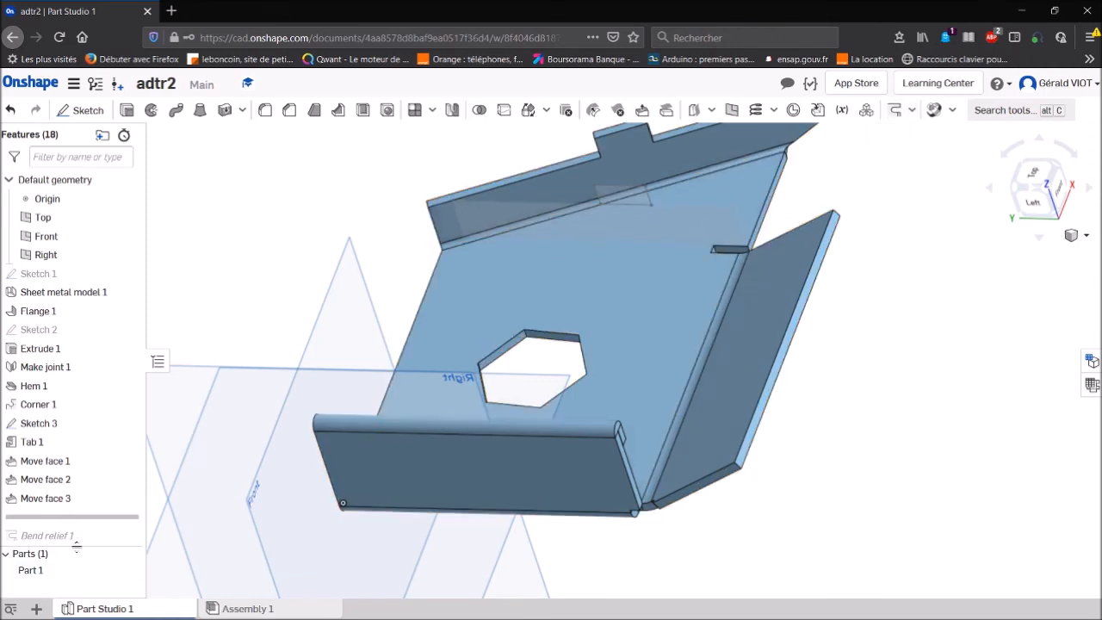
Roll the feature history forward to include Bend relief 1 and set its bend relief depth scale to 2.
left_click_drag(101, 519, 100, 546)
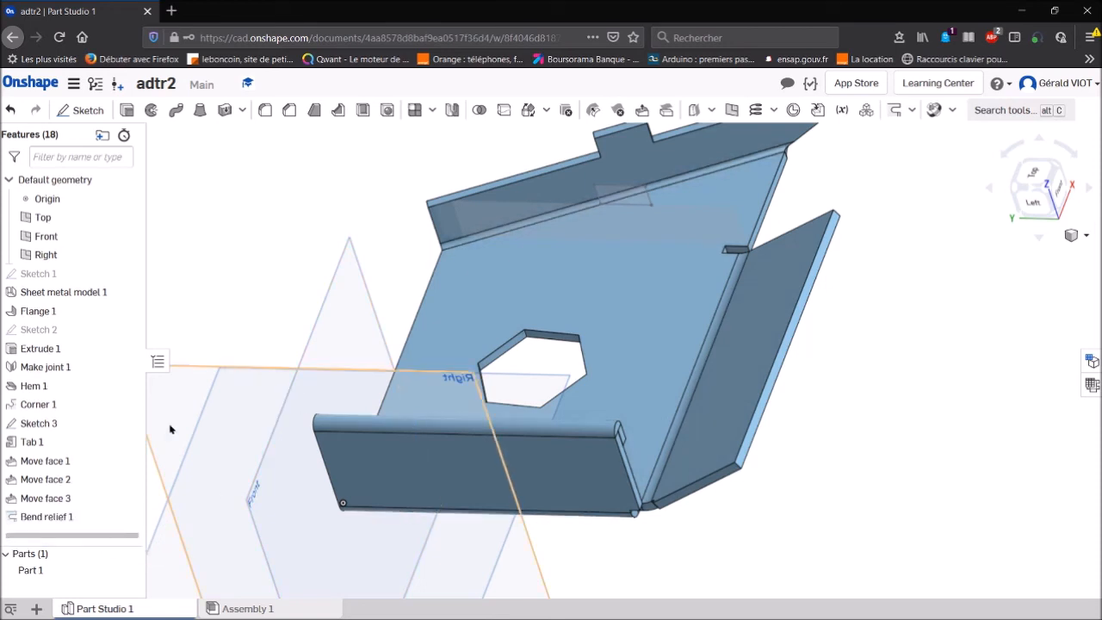
right_click(57, 517)
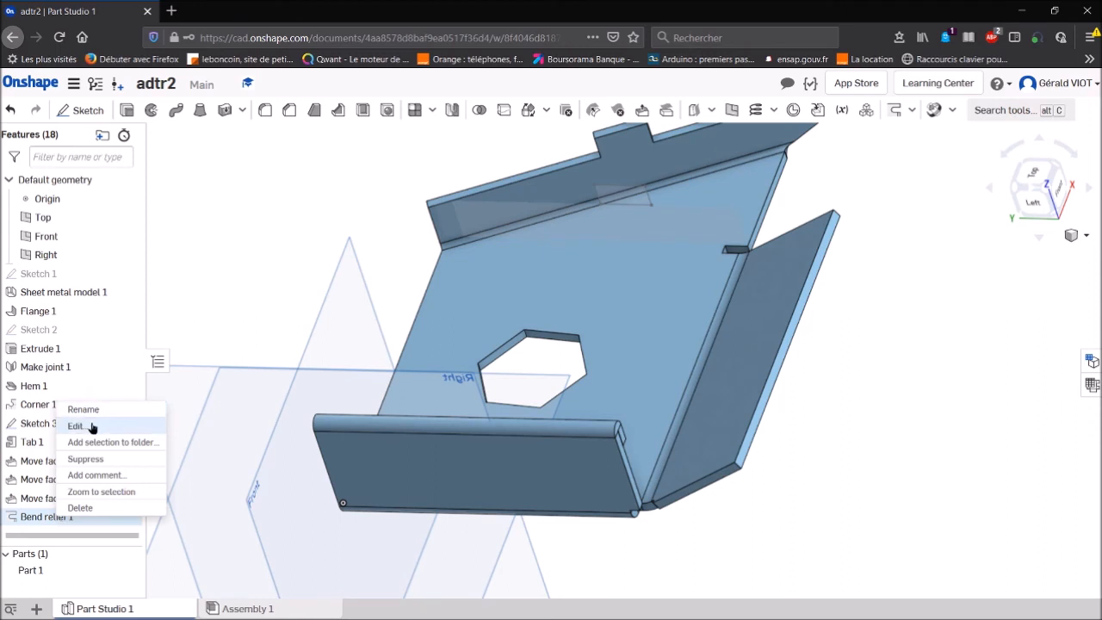
left_click(93, 428)
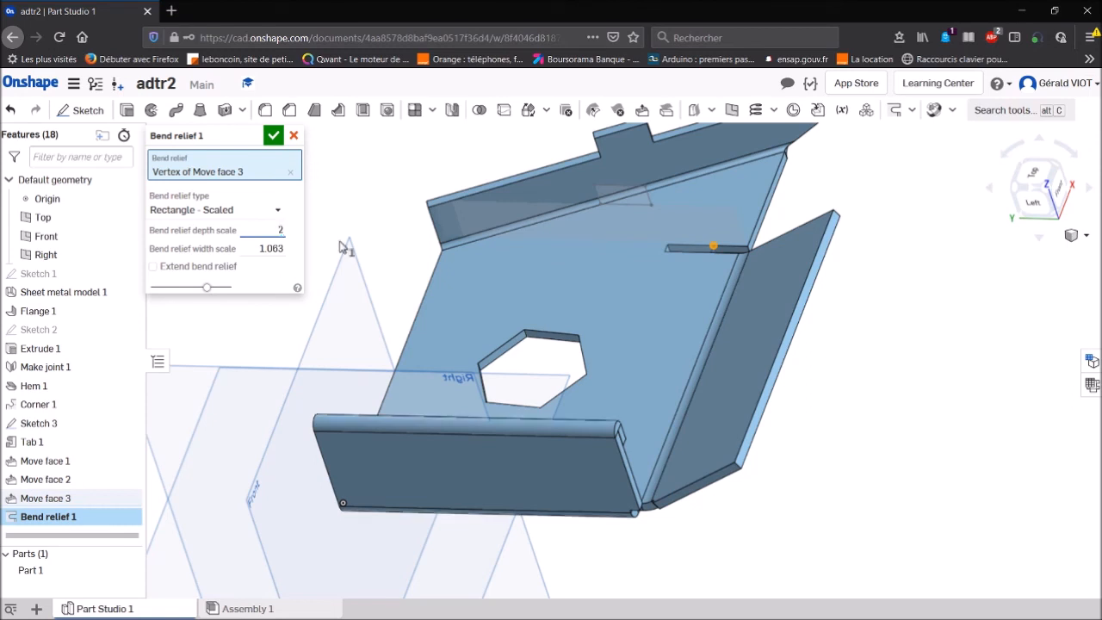
Try a bend relief width scale of 5 on Bend relief 1, and set it to 2 instead.
left_click(261, 248)
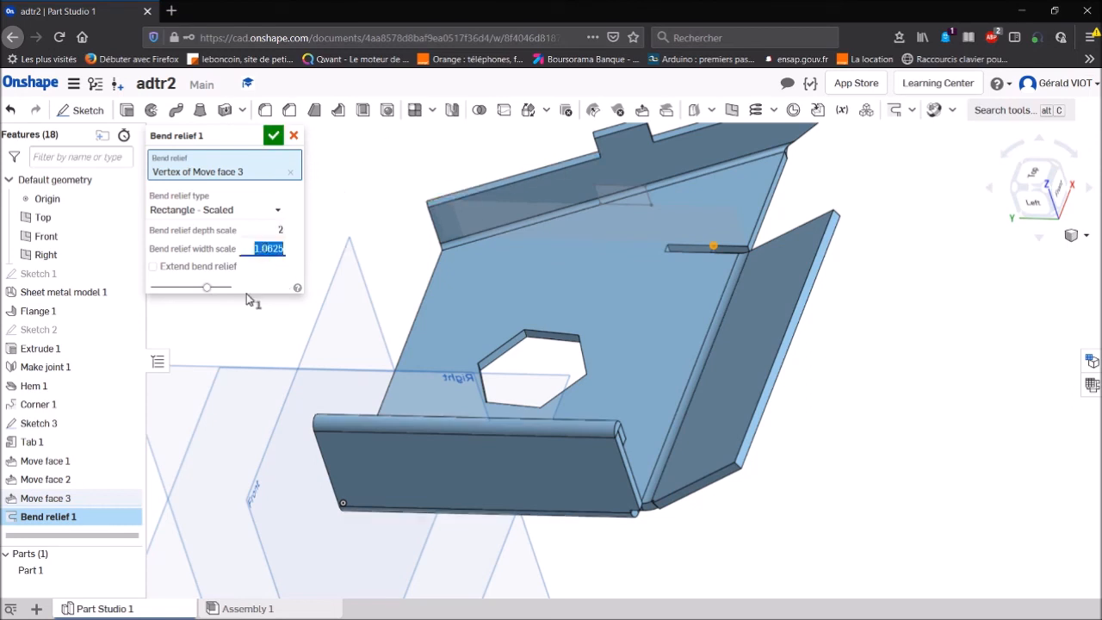
type("5")
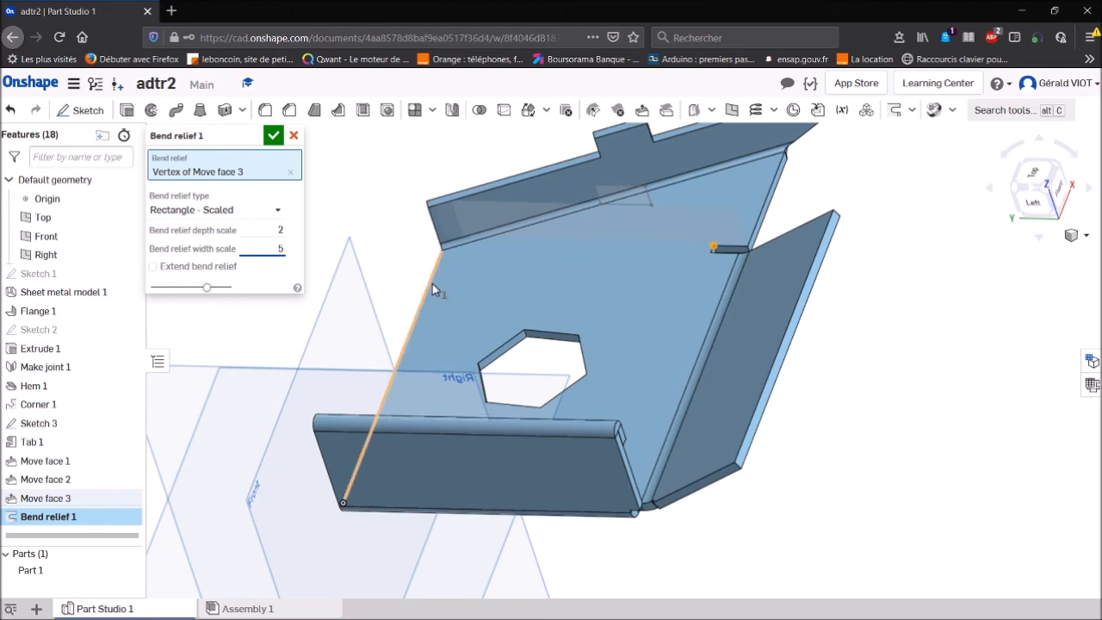
left_click(272, 229)
left_click(273, 251)
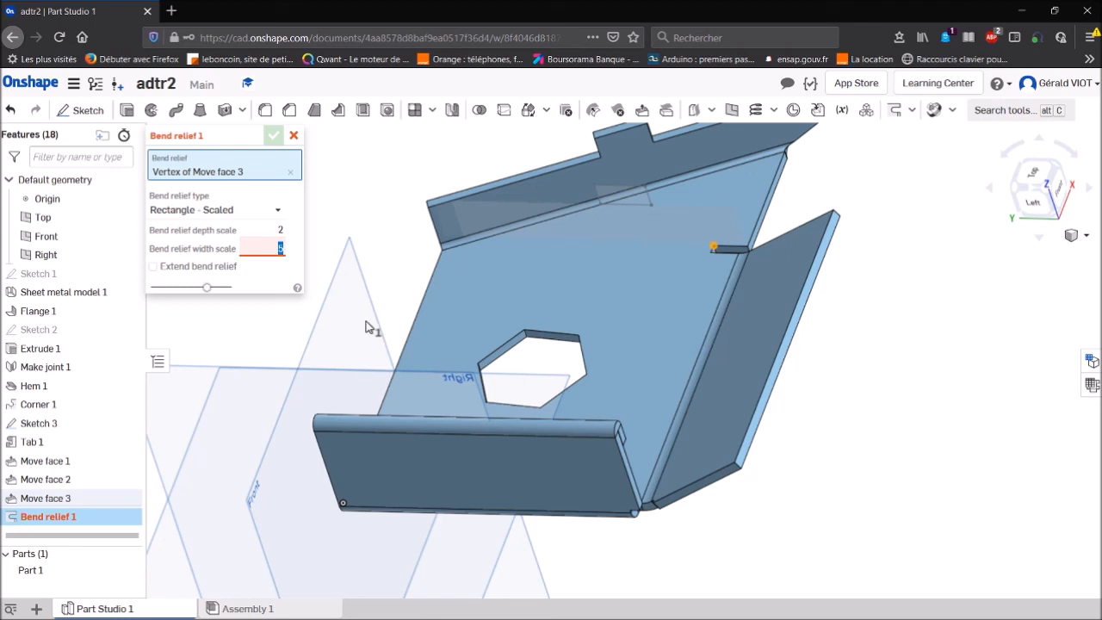
key("Return")
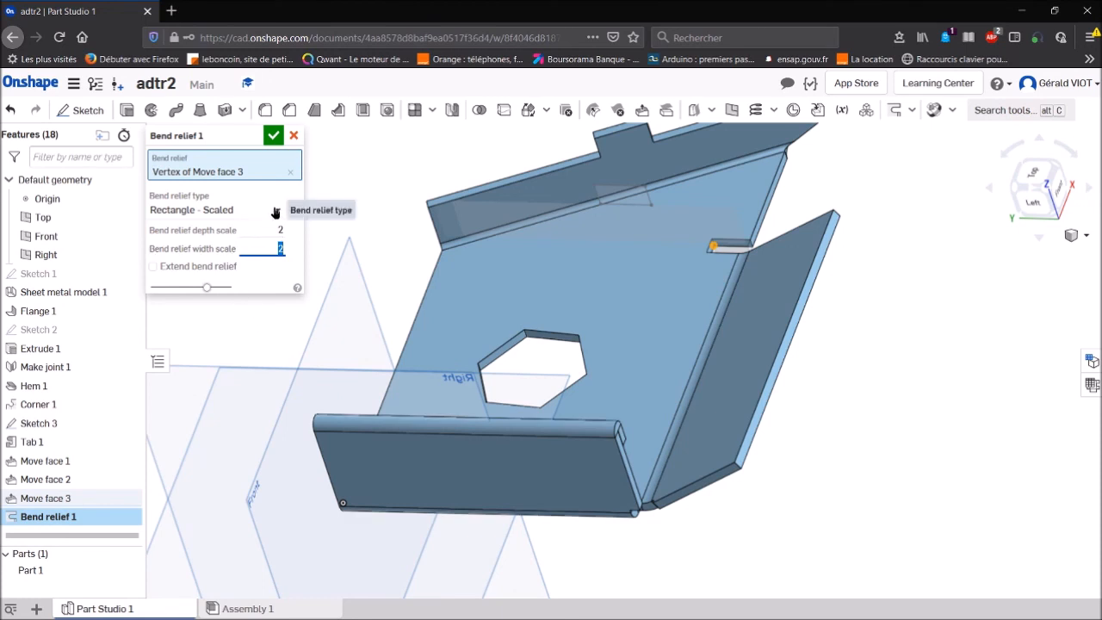
Try the Obround - Scaled relief type on Bend relief 1, examine the notch's shape, and discard the edits to the feature.
left_click(275, 213)
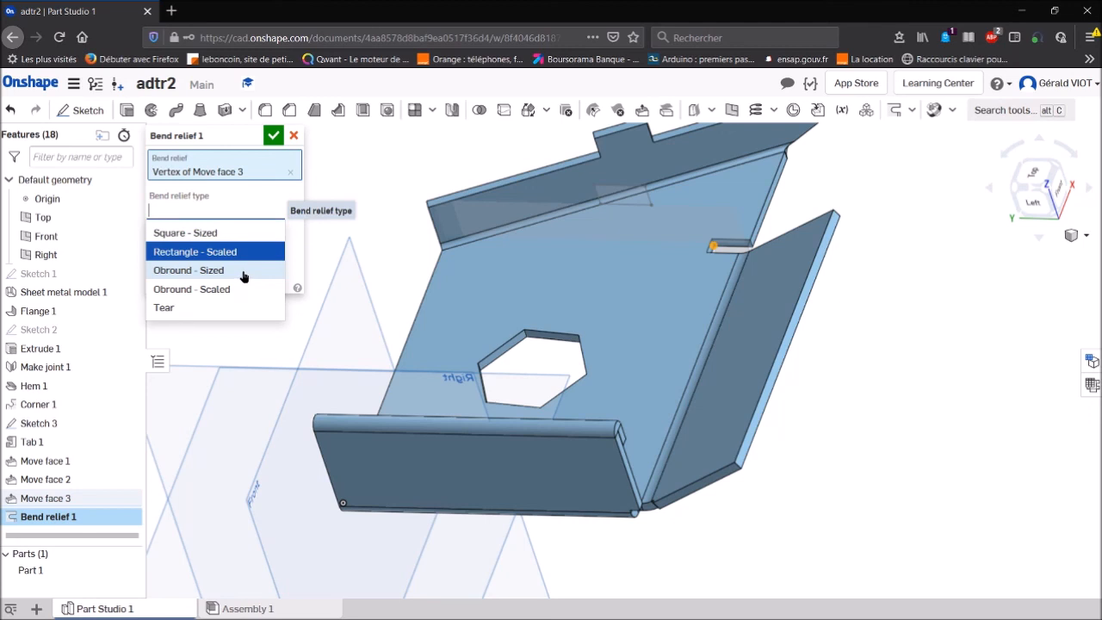
left_click(206, 289)
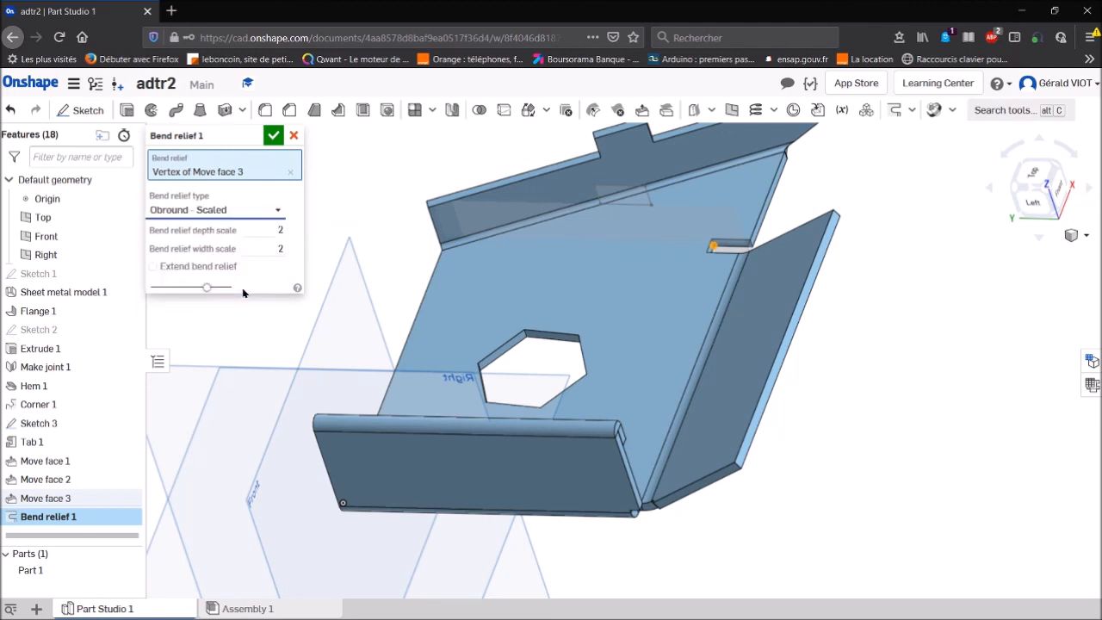
right_click_drag(671, 245, 715, 266)
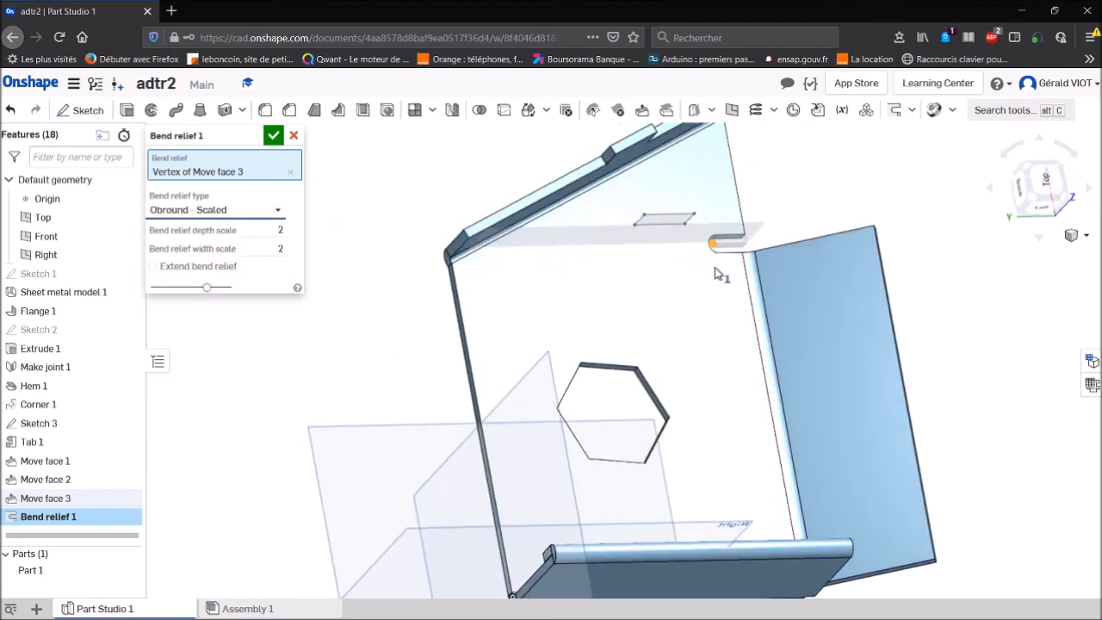
left_click(294, 136)
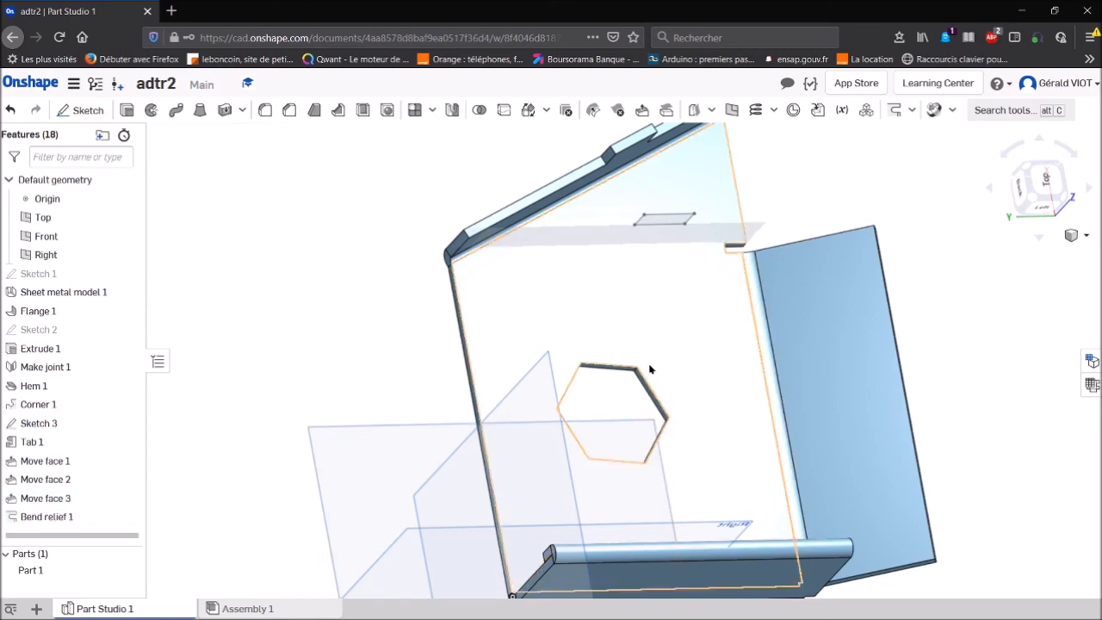
right_click_drag(671, 359, 593, 347)
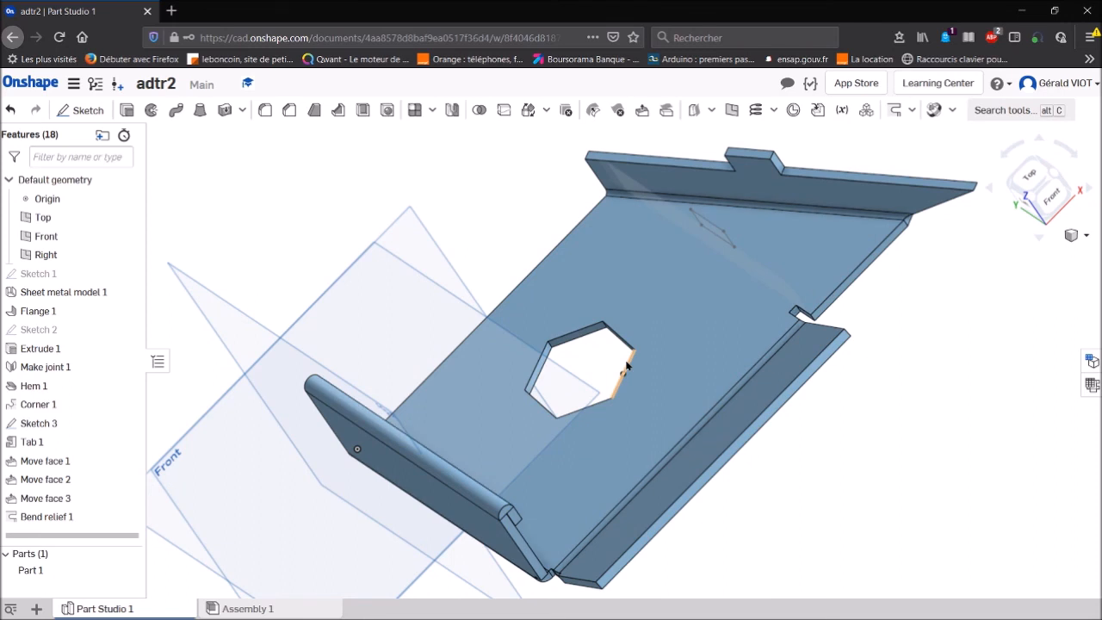
mouse_move(482, 619)
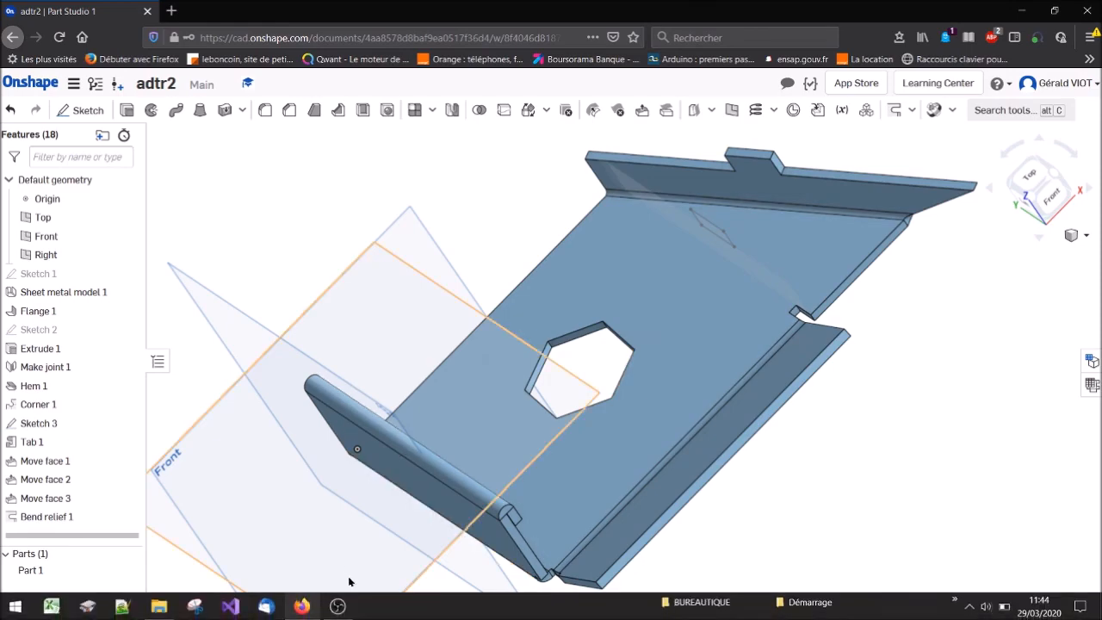